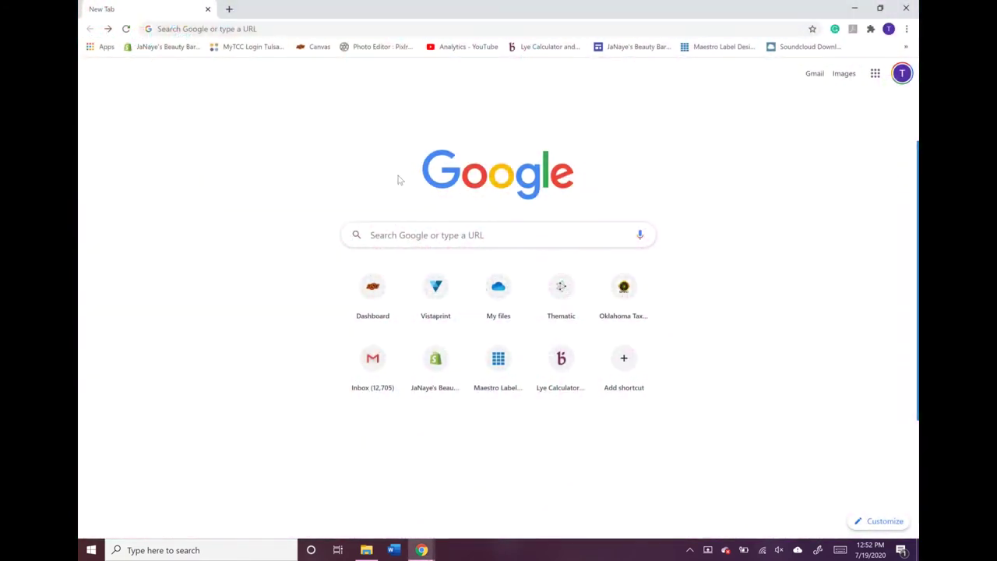
Step: Search the web for gimp, view the official GIMP website, and go back to the new tab page
left_click(408, 232)
type("gimp")
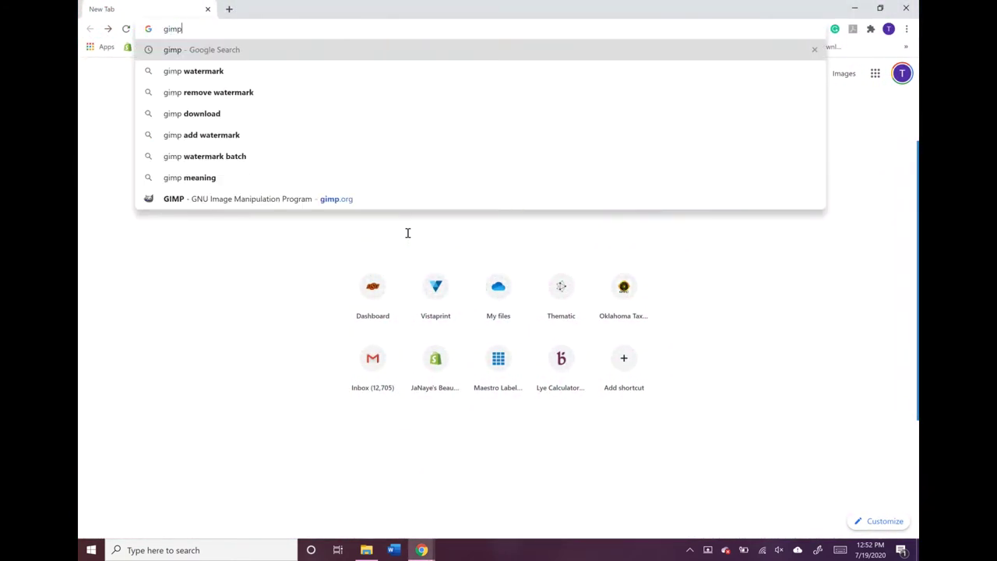
key("Return")
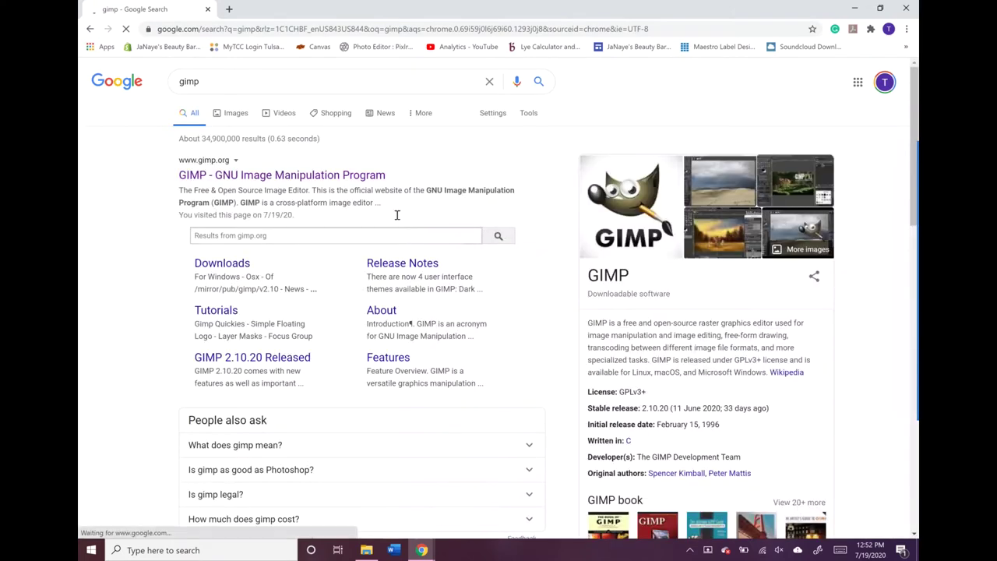
left_click(201, 175)
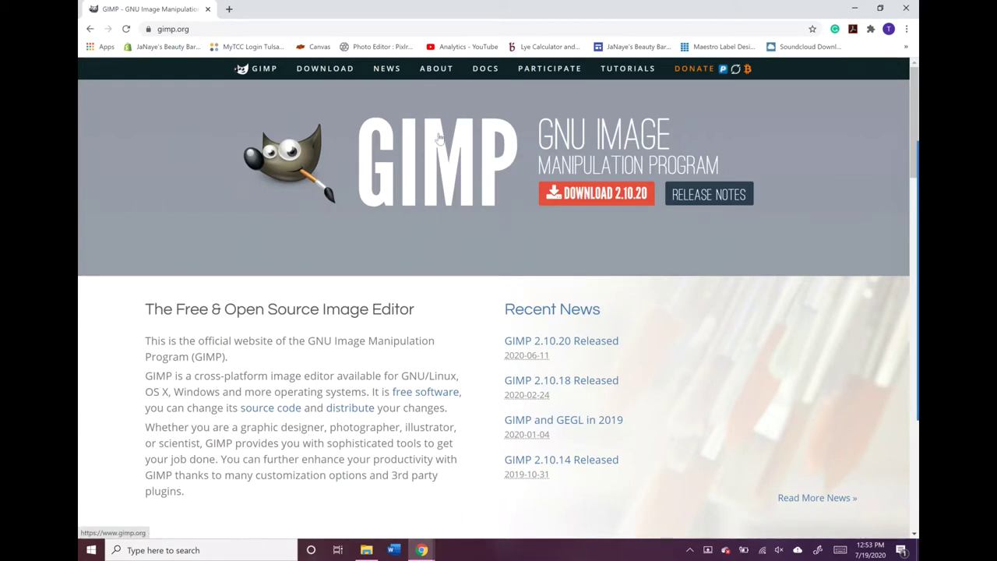
left_click(90, 29)
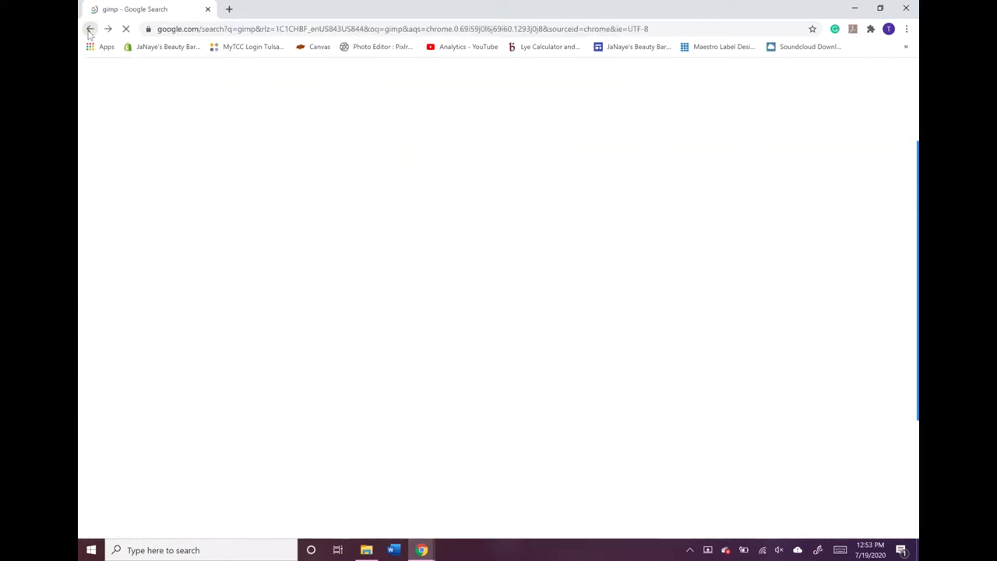
left_click(89, 30)
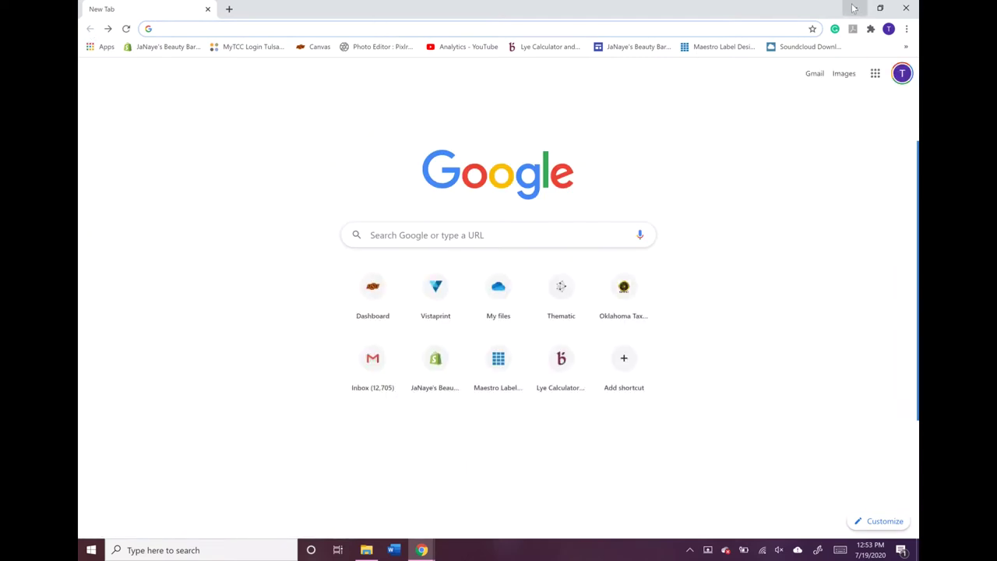
Step: Minimize the browser and launch GIMP 2.10.14 from the installed applications
left_click(854, 8)
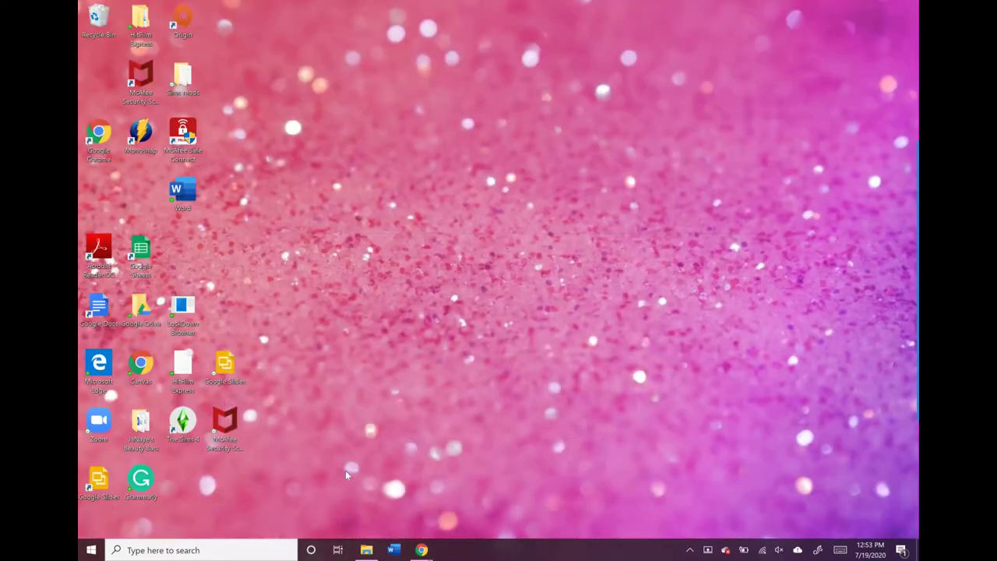
left_click(90, 549)
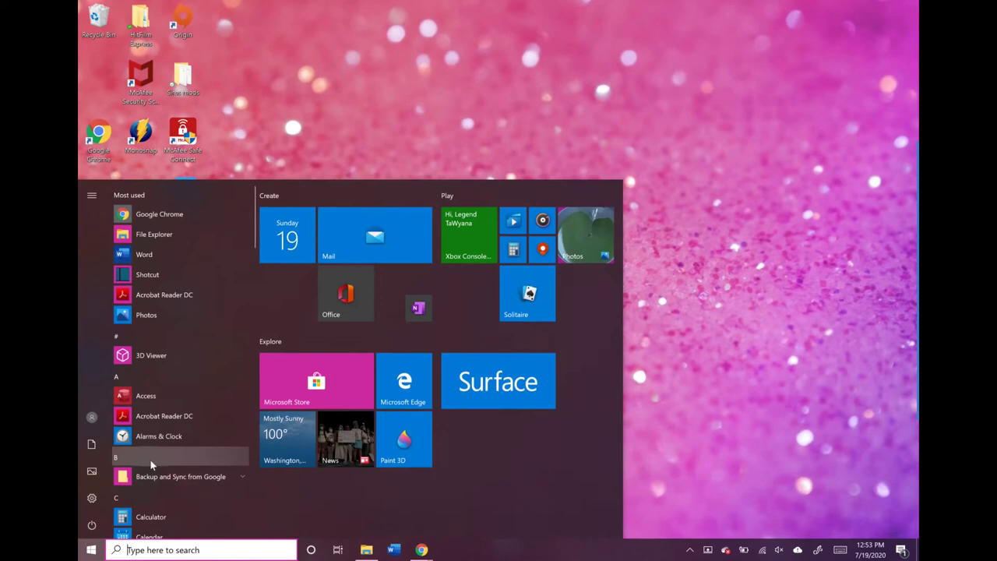
scroll(150, 460, "down", 3)
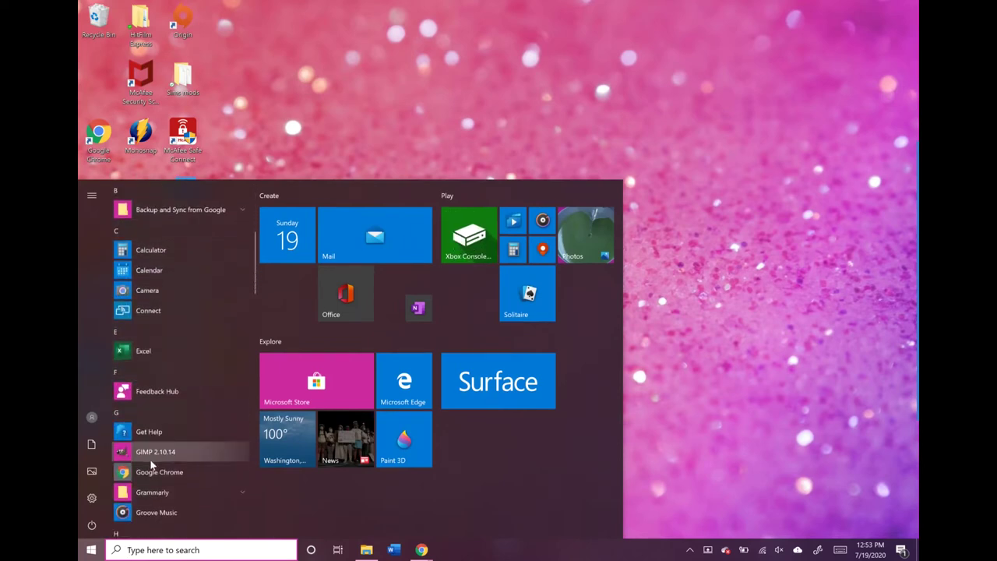
left_click(150, 459)
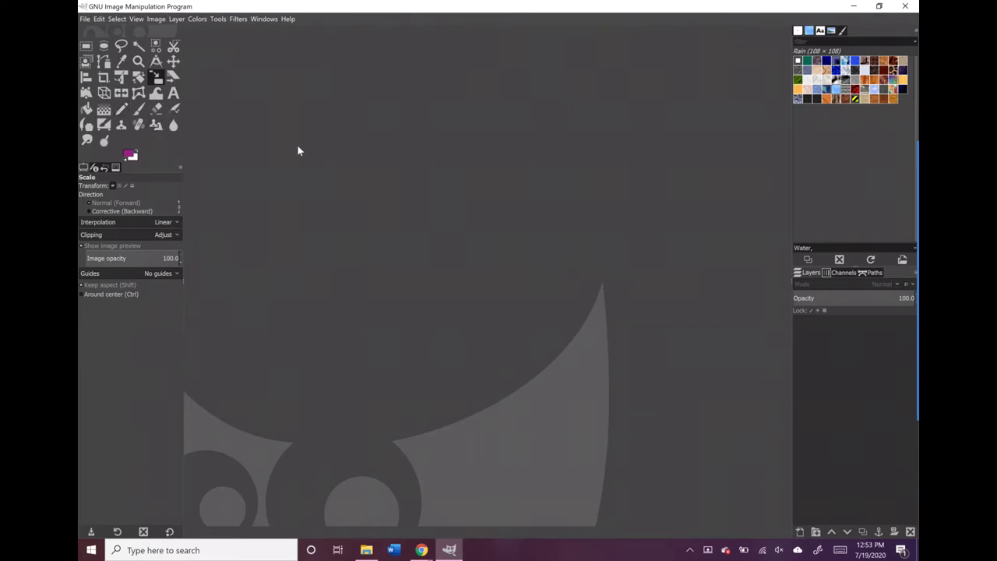
Step: Create a new image with a width of 1100 px and a height of 1100 px
left_click(85, 20)
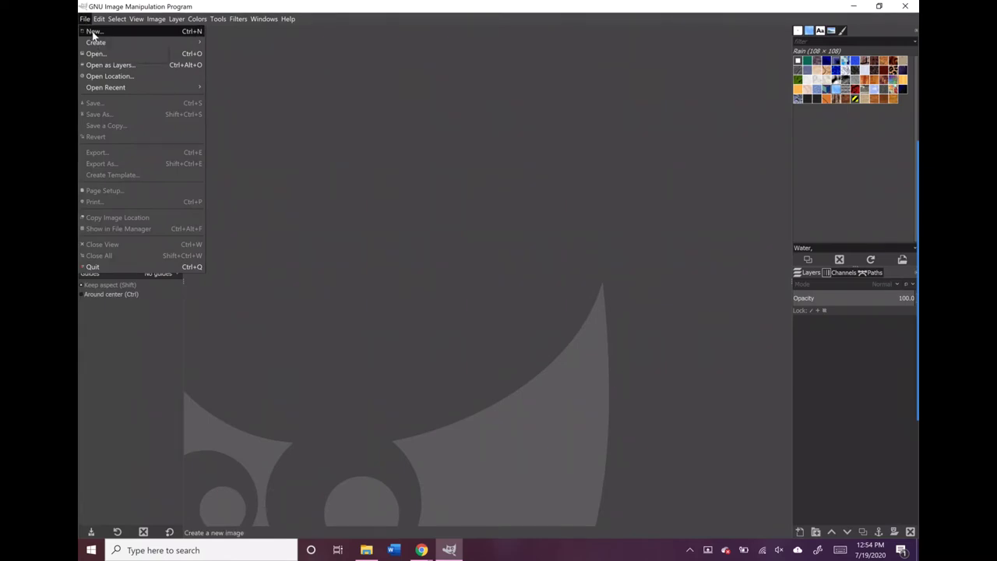
left_click(93, 32)
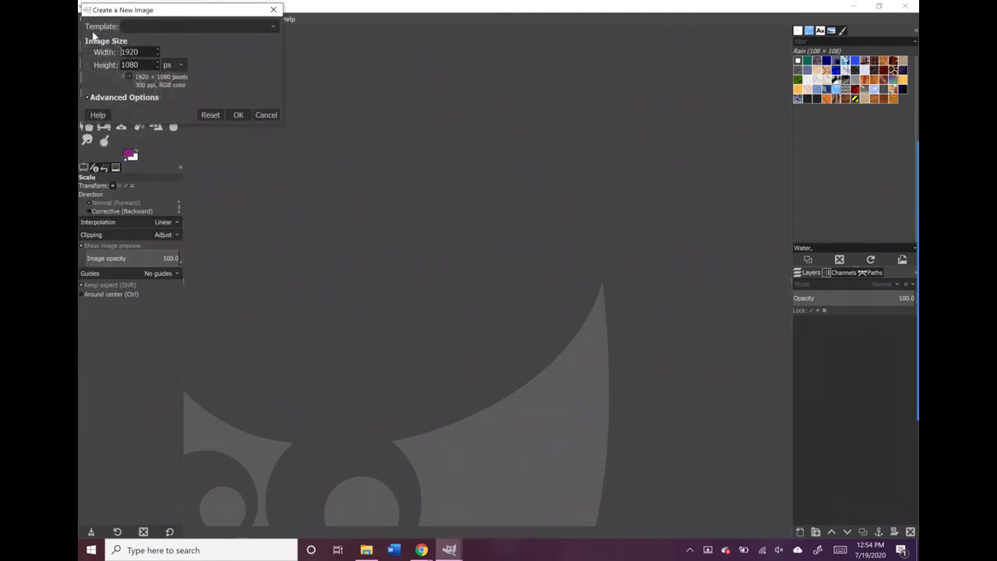
left_click(271, 27)
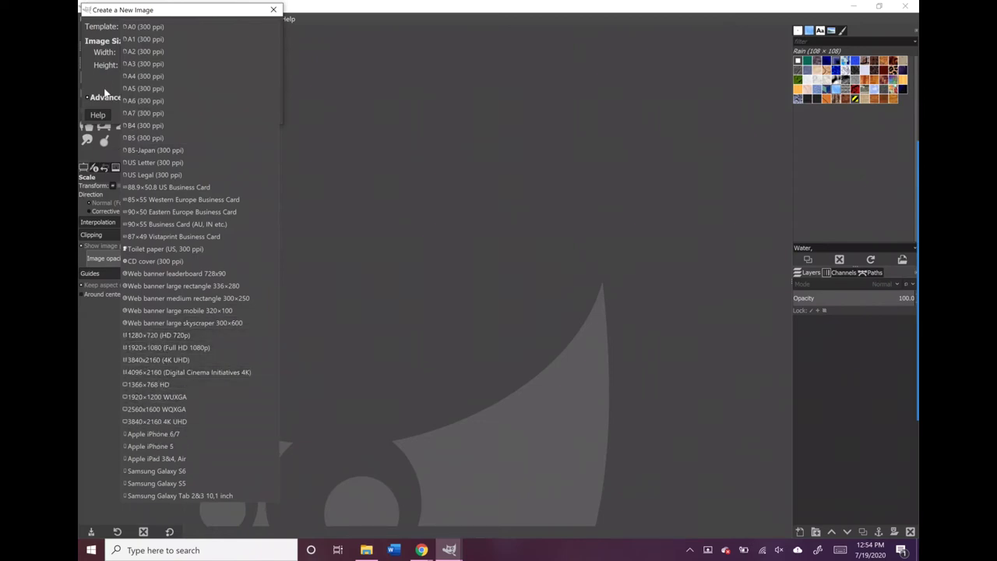
left_click(106, 92)
double_click(140, 51)
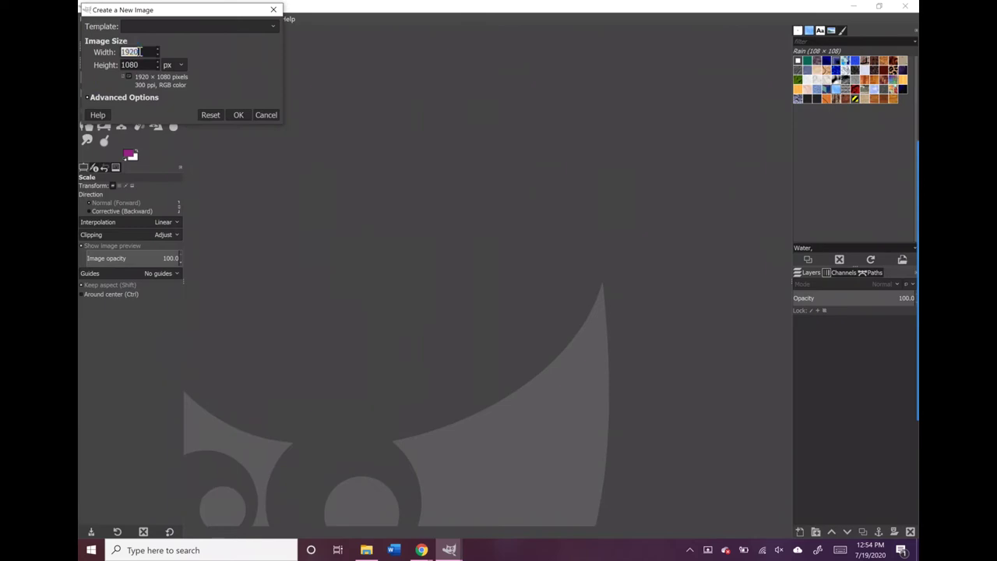
type("1100")
double_click(136, 65)
type("1100")
left_click(238, 114)
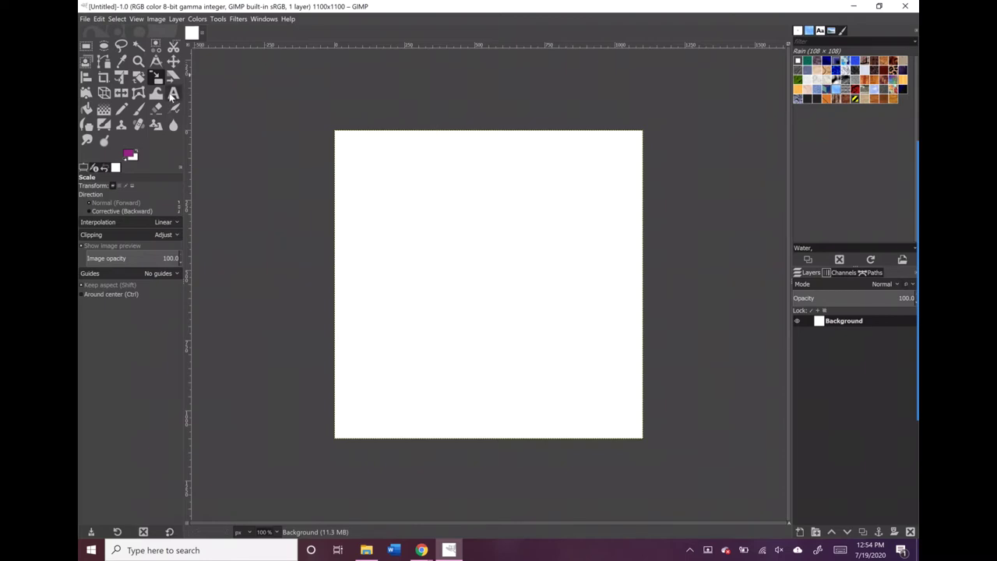
Step: Add a text layer reading "JaNaye's Beauty Bars LLC" near the upper edge of the canvas
left_click(173, 93)
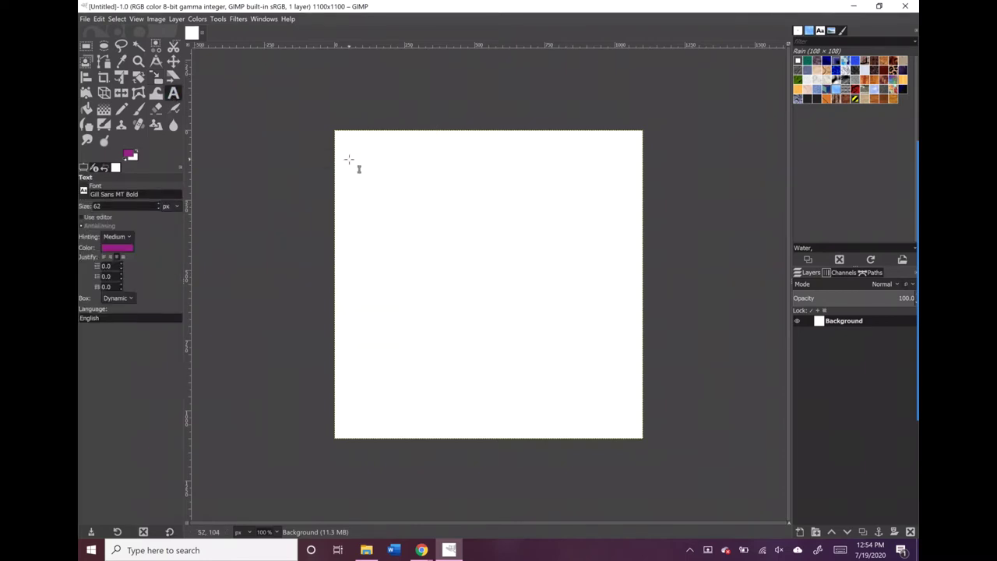
left_click(364, 140)
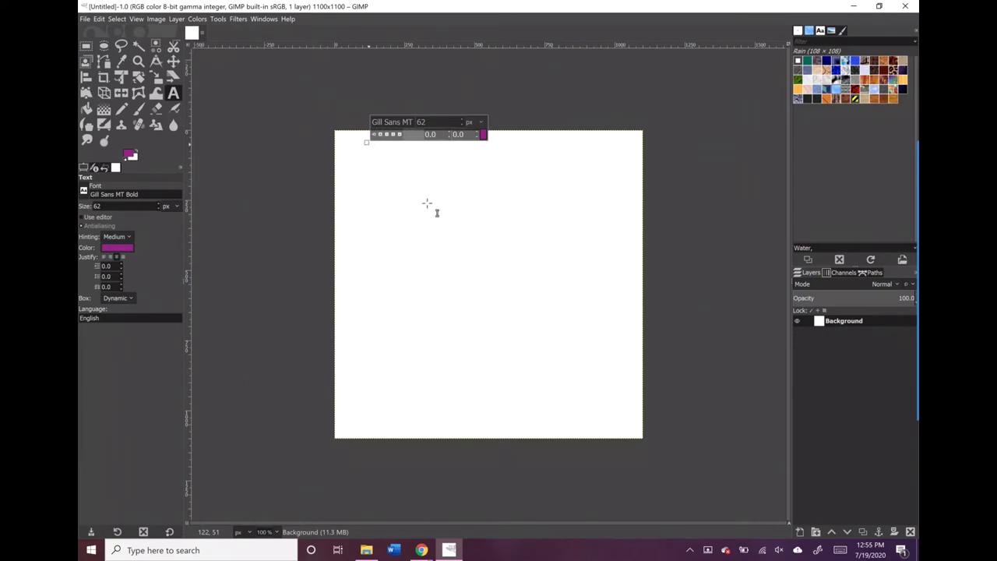
type("JaN")
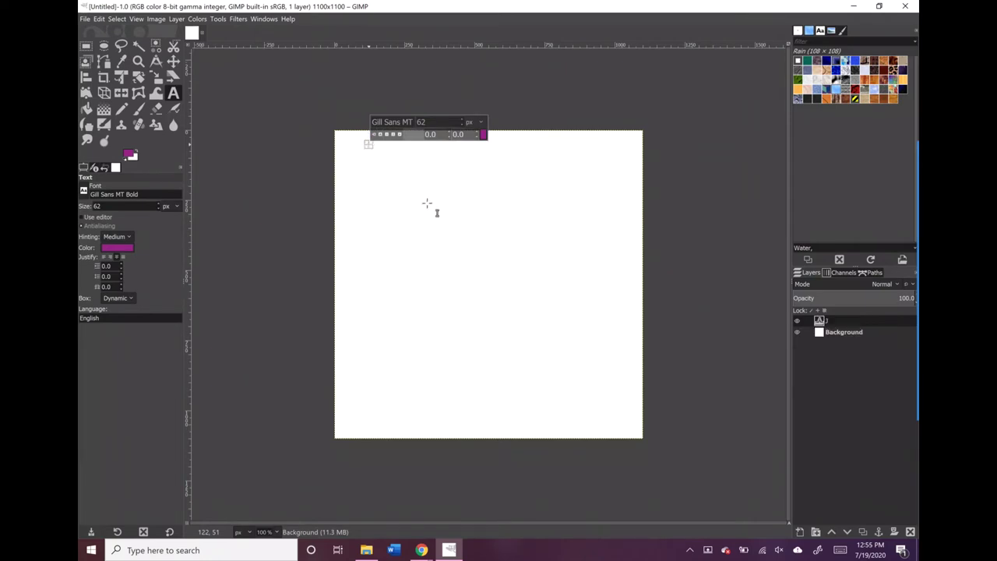
type("ayes")
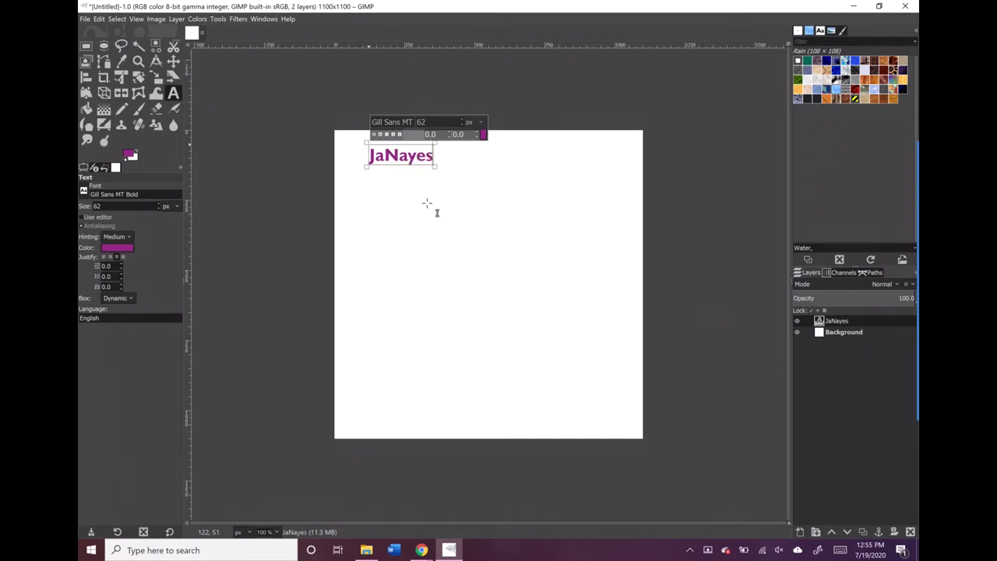
key("BackSpace")
type(";")
key("BackSpace")
type("'s Beaut")
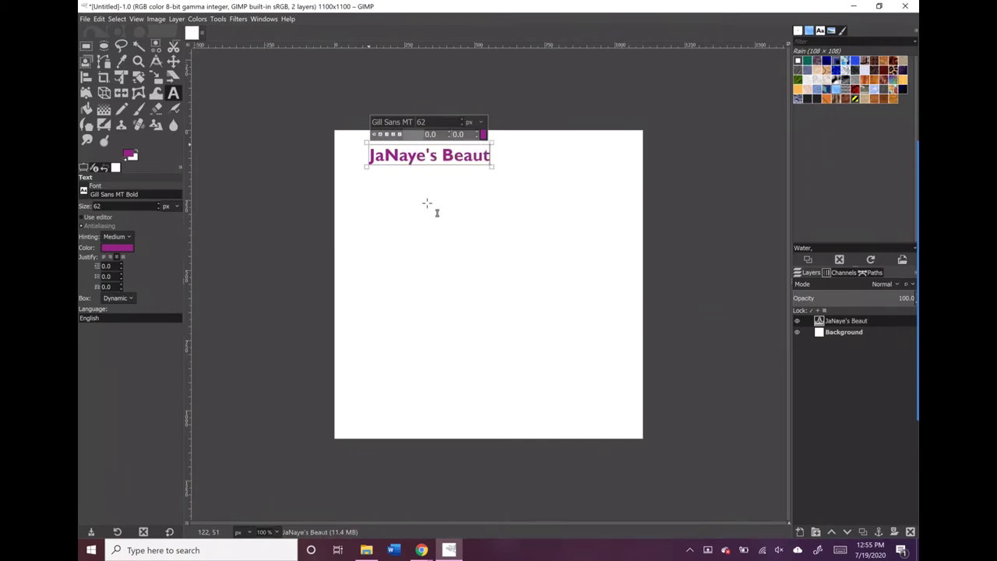
type("y Bars LLC")
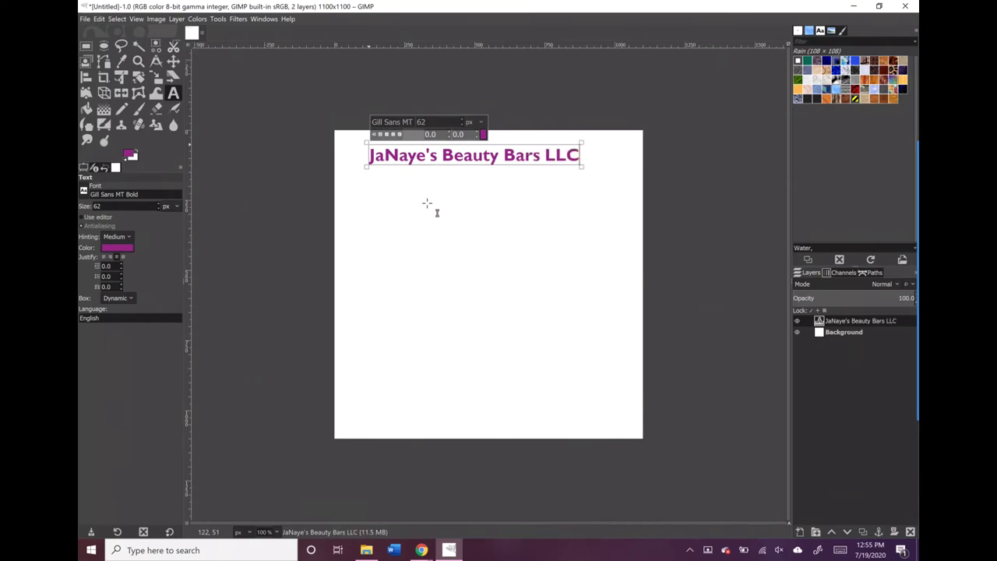
Step: Change the font of the entire "JaNaye's Beauty Bars LLC" text to Segoe Print Bold
left_click(386, 150)
key("ctrl+a")
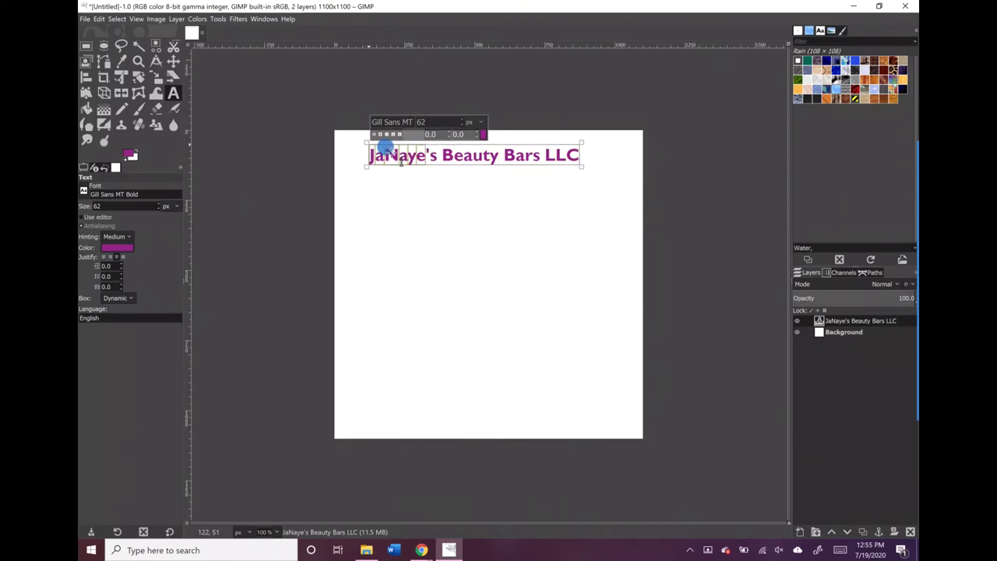
left_click(394, 122)
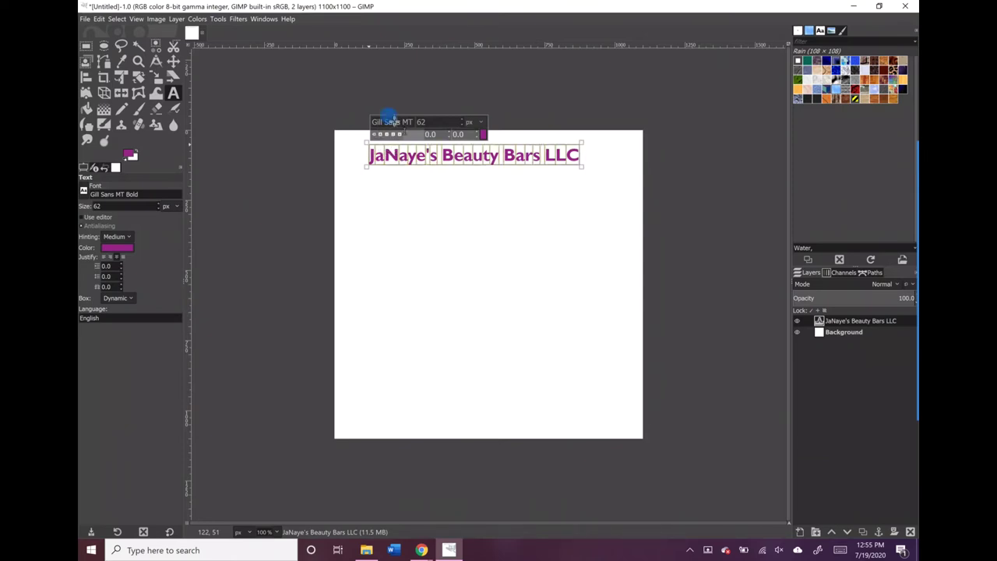
triple_click(389, 121)
key("BackSpace")
type("Se")
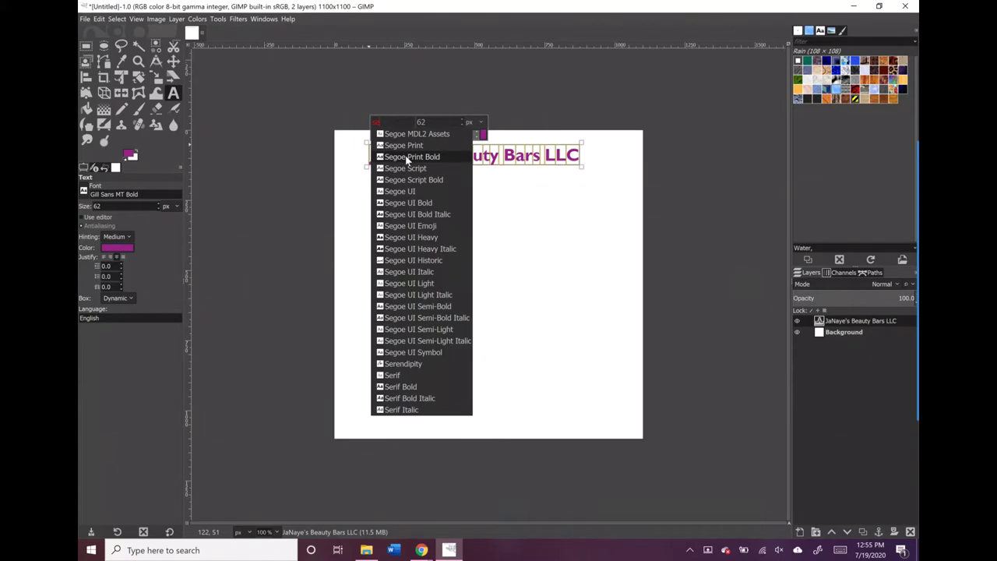
left_click(406, 156)
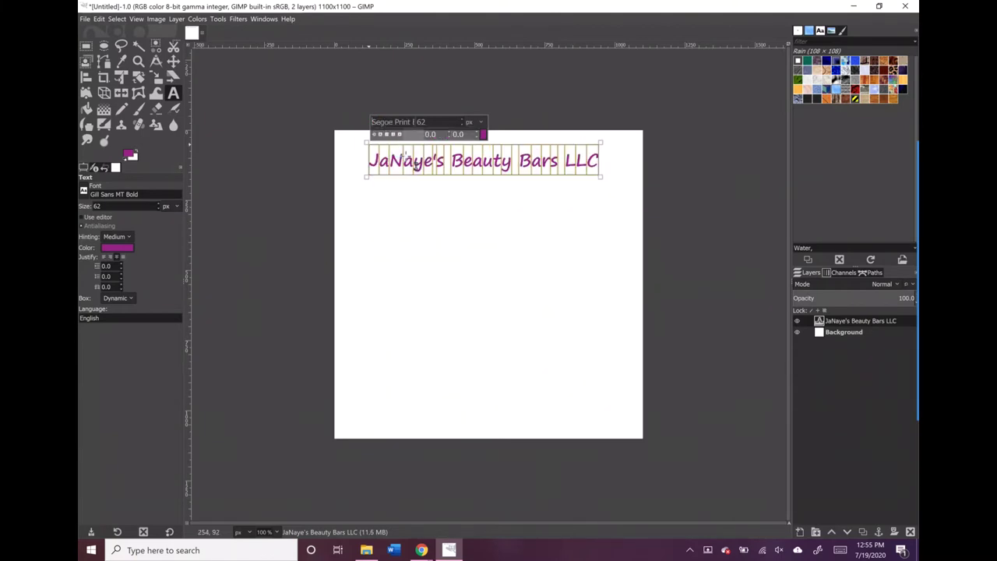
Step: Recolor the whole company name text to black, HTML notation 000000
left_click(445, 202)
left_click(433, 148)
triple_click(433, 146)
right_click(481, 134)
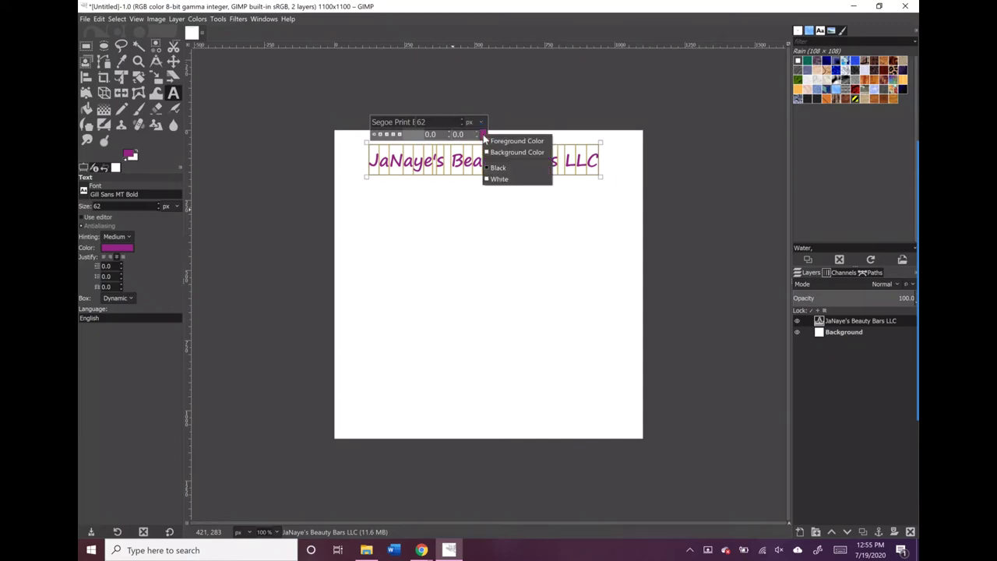
left_click(514, 141)
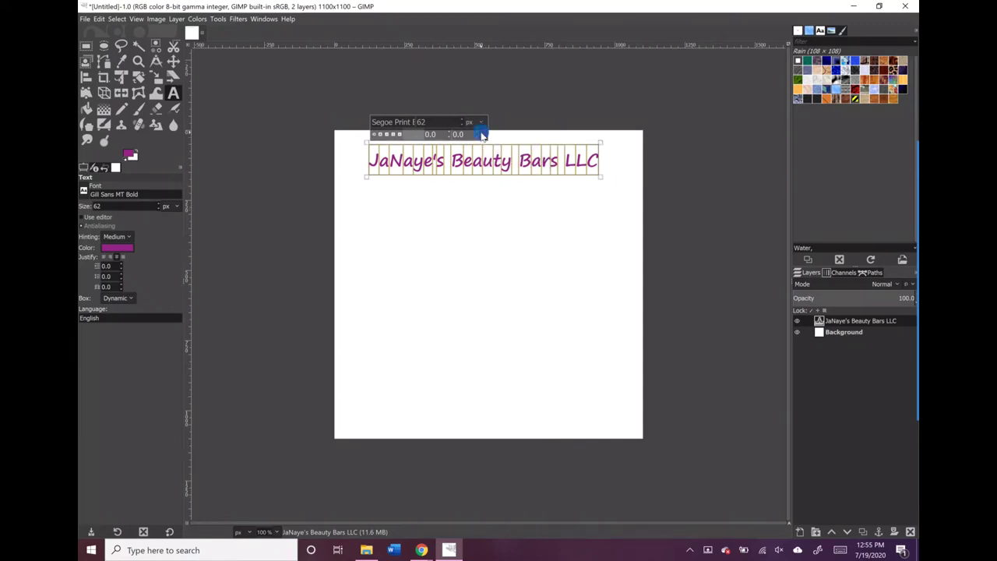
left_click(481, 134)
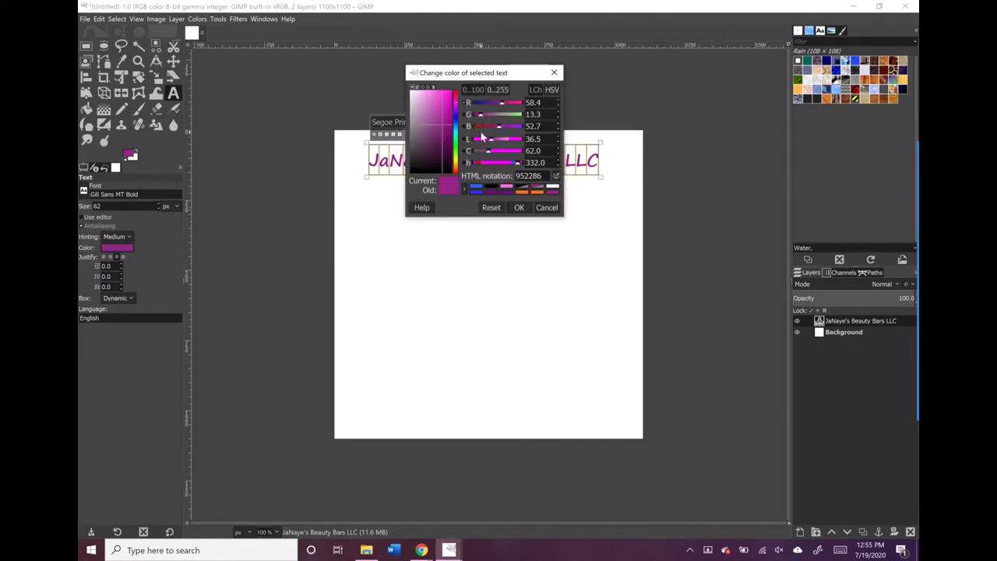
left_click(491, 188)
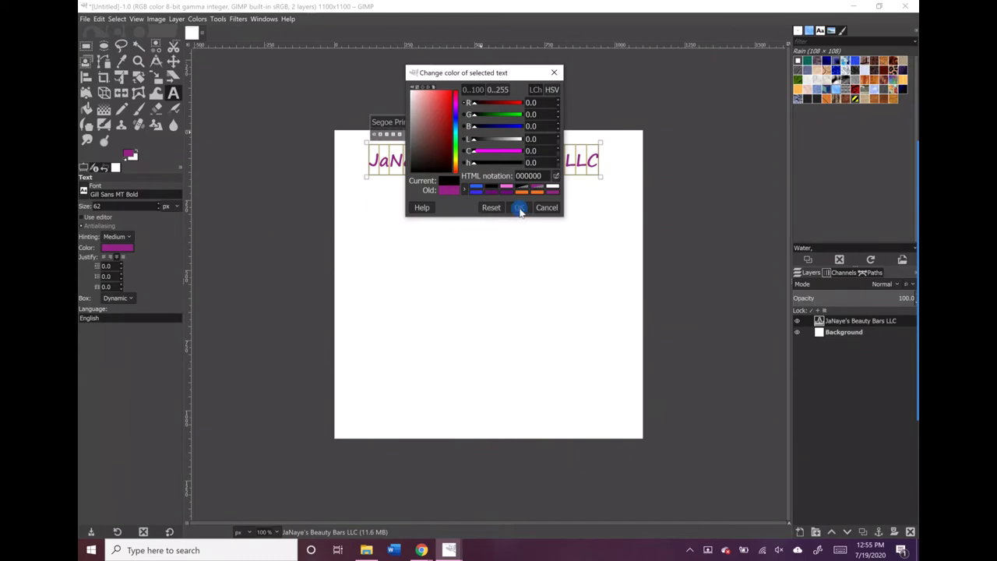
key("Return")
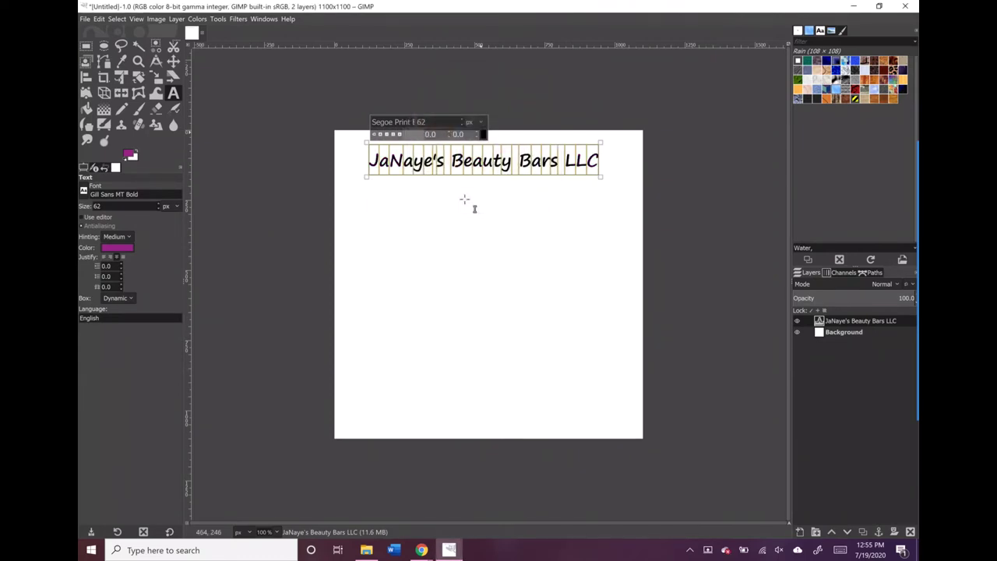
left_click(522, 230)
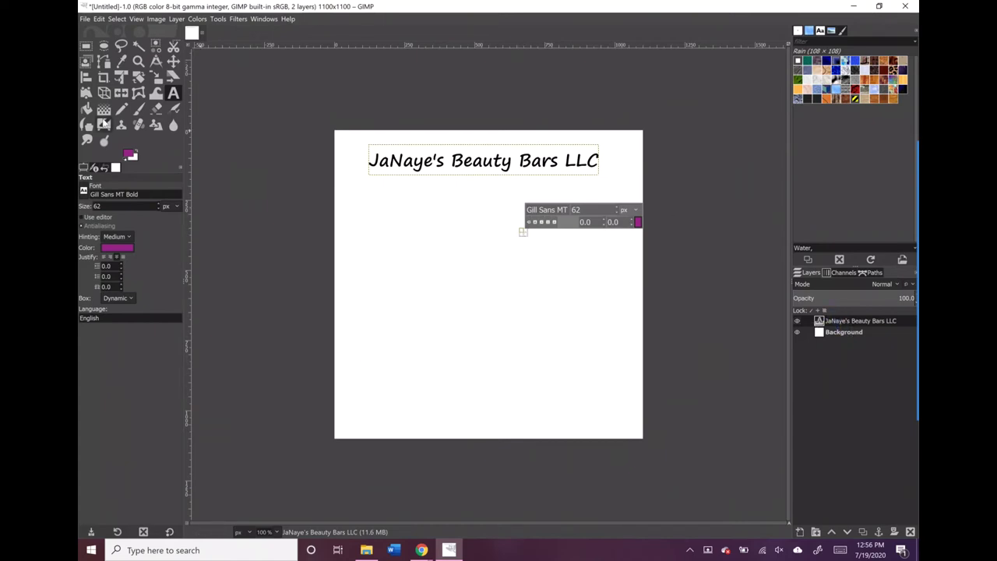
Step: Center the company name text layer horizontally relative to the image with the Align tool
left_click(87, 78)
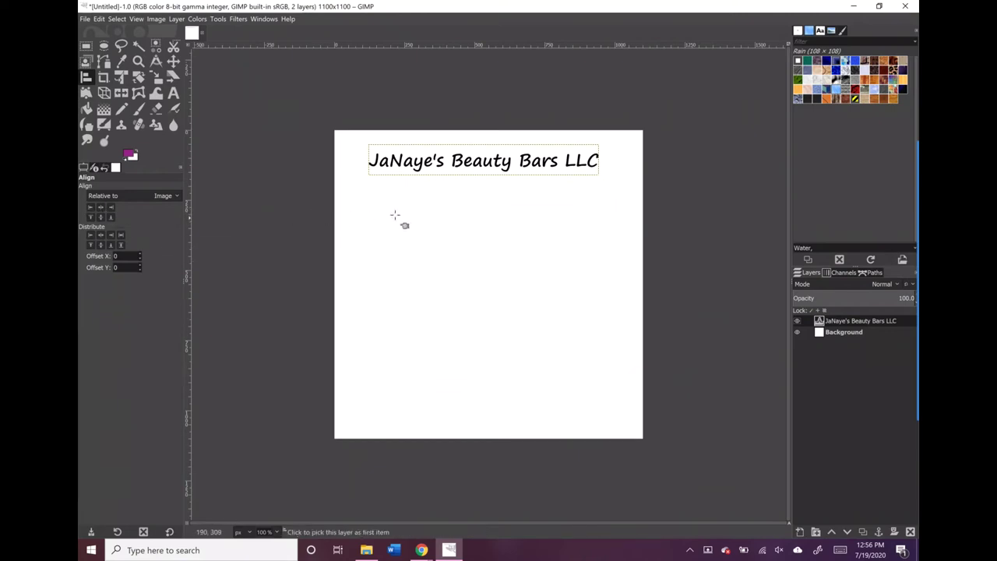
left_click(454, 171)
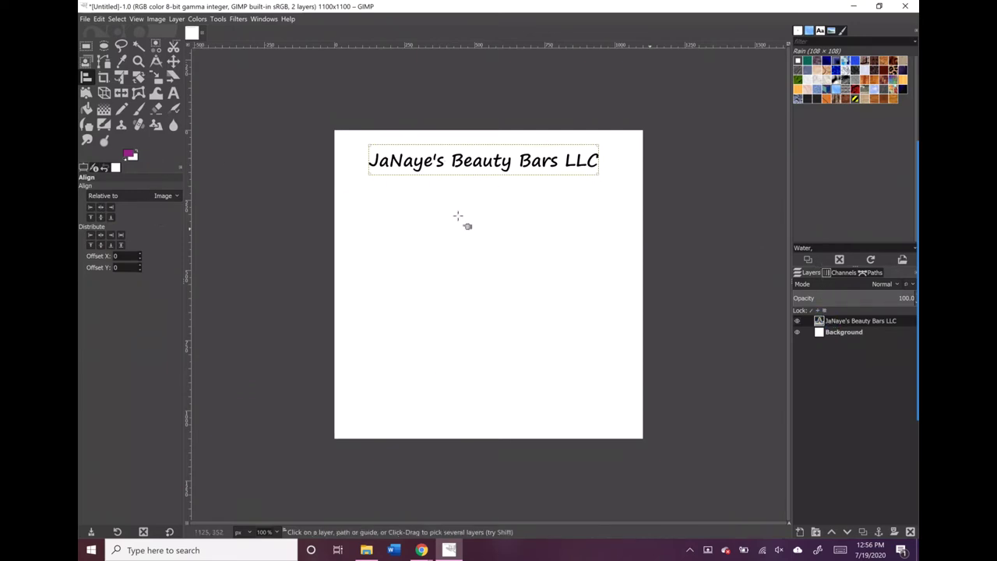
left_click(91, 208)
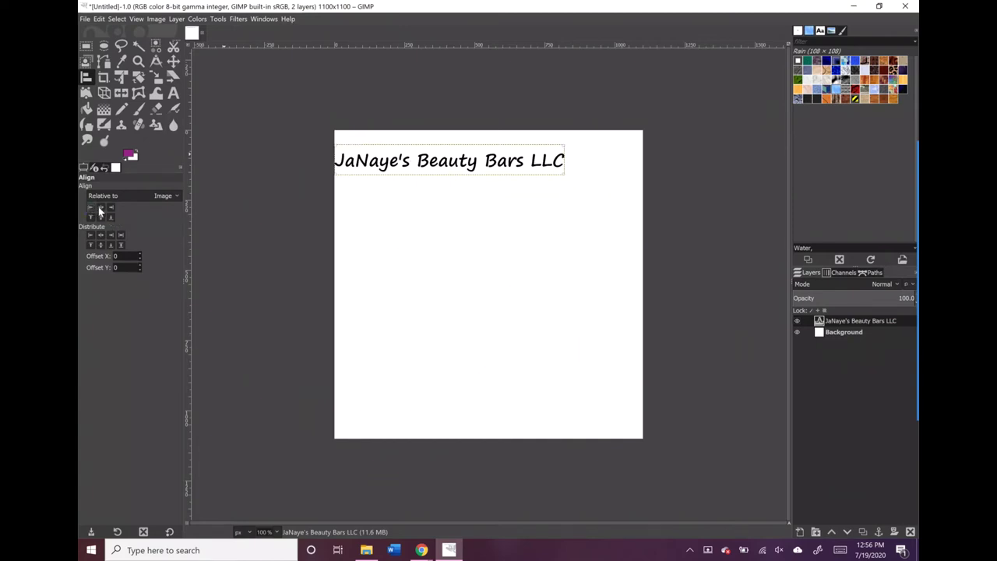
left_click(100, 209)
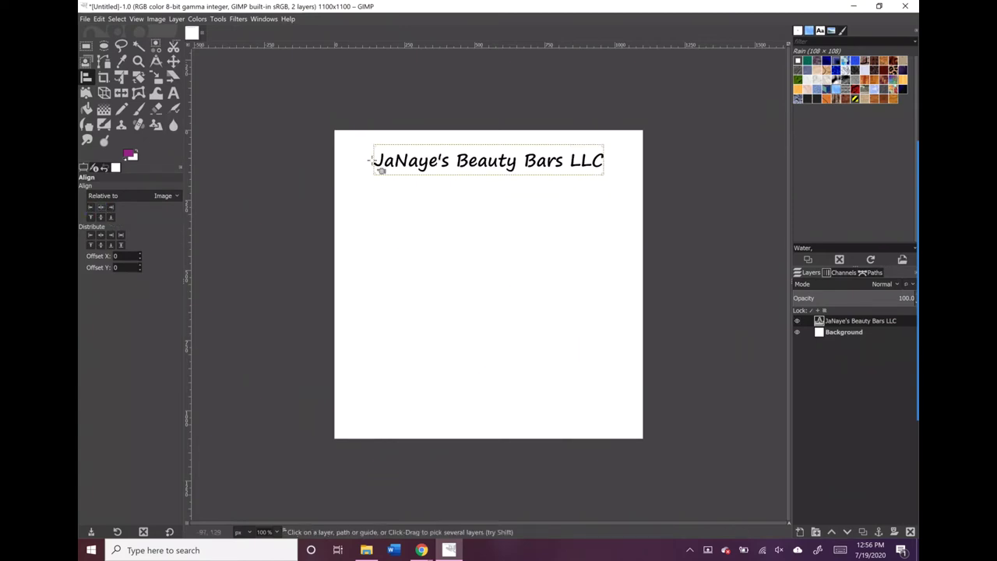
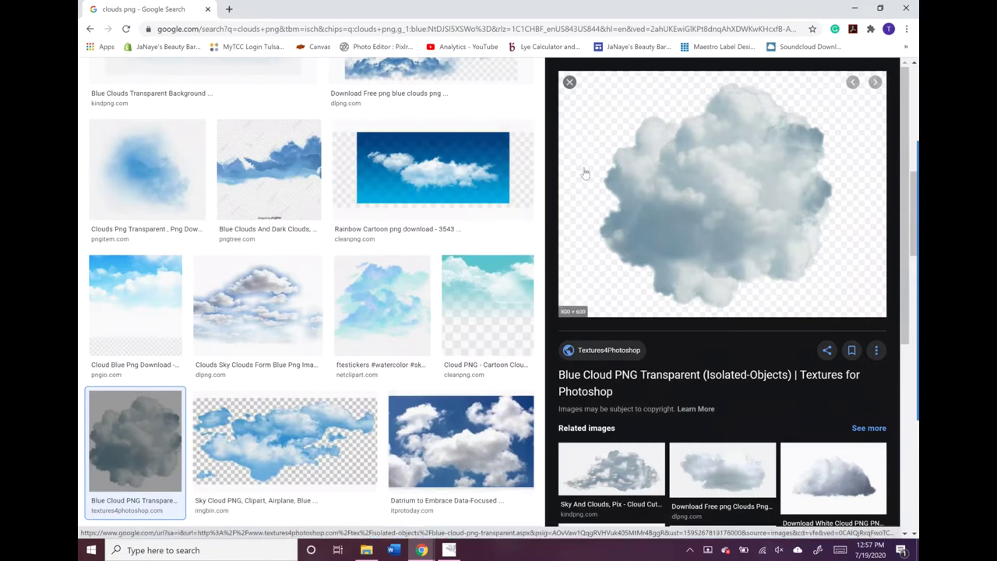
left_click(568, 81)
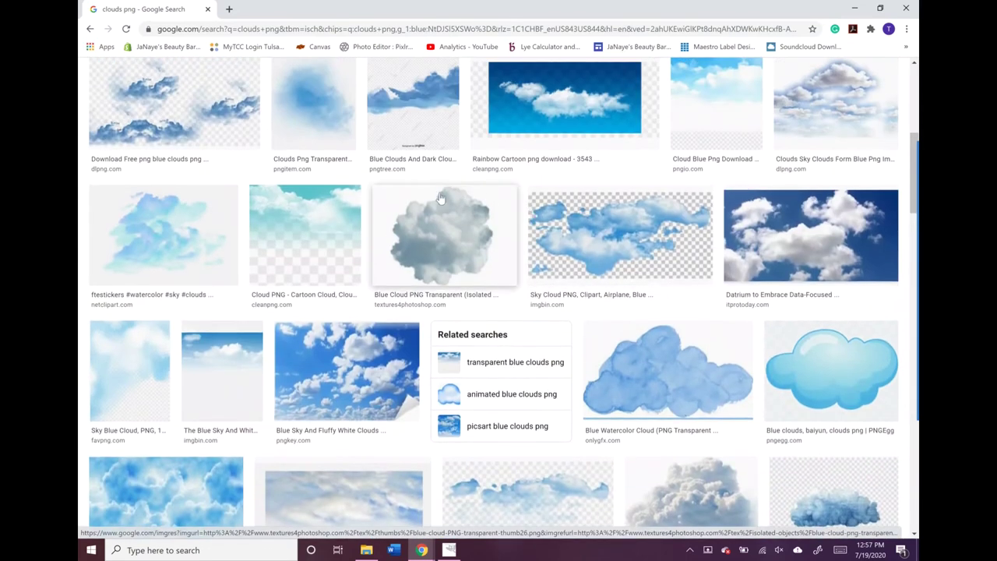
left_click(397, 251)
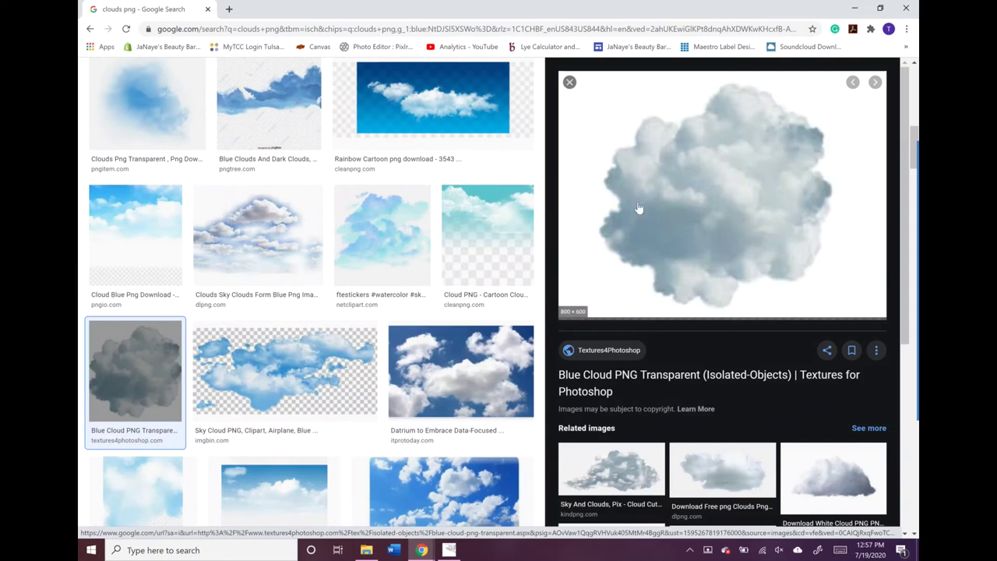
Step: Switch to GIMP and add the sky photo 20190609_153738 from the Pictures folder to the canvas as a new layer
left_click(451, 550)
left_click(366, 550)
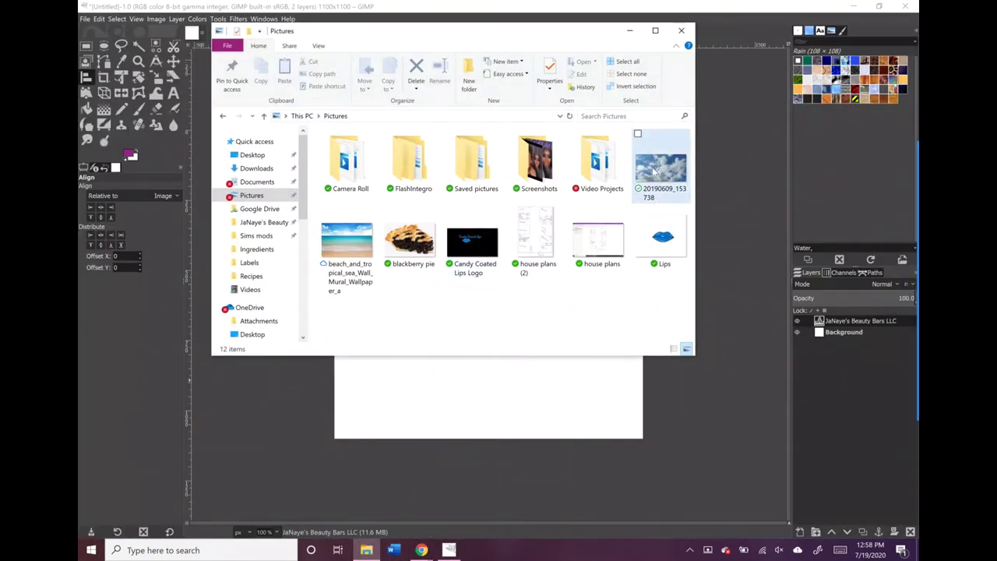
left_click(653, 172)
left_click_drag(653, 168, 484, 388)
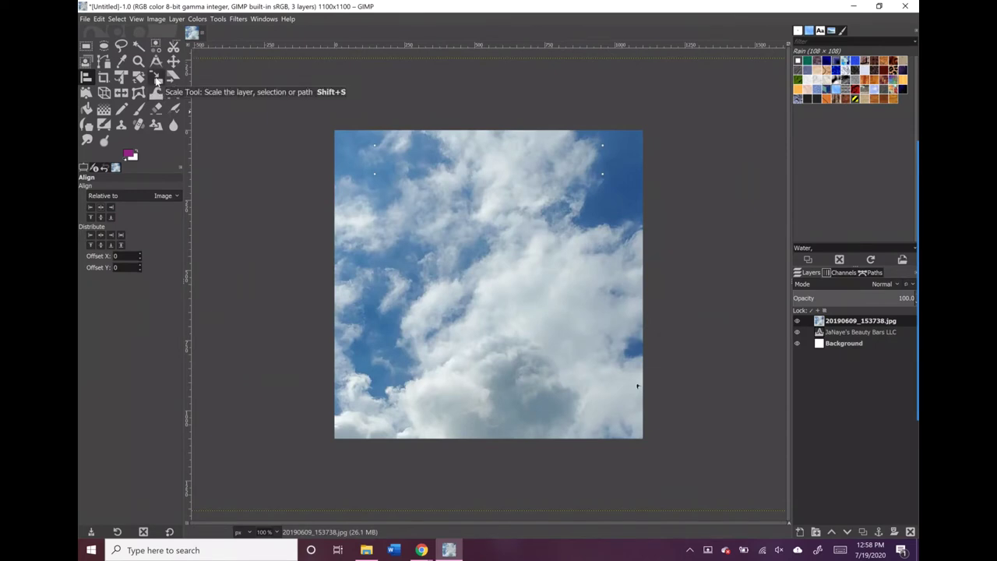
Step: Scale the sky photo layer down proportionally to about 605 × 328 px with the Scale tool
left_click(155, 78)
left_click(257, 116)
left_click_drag(257, 116, 653, 387)
left_click_drag(771, 437, 499, 278)
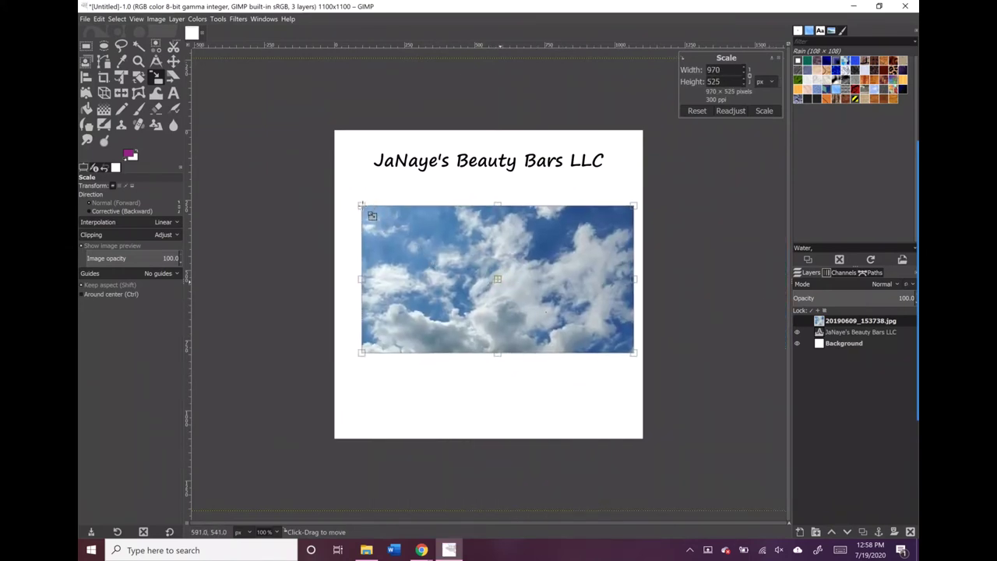
left_click_drag(362, 207, 431, 248)
mouse_move(531, 297)
left_mouse_down()
mouse_move(491, 280)
mouse_move(520, 293)
left_mouse_up()
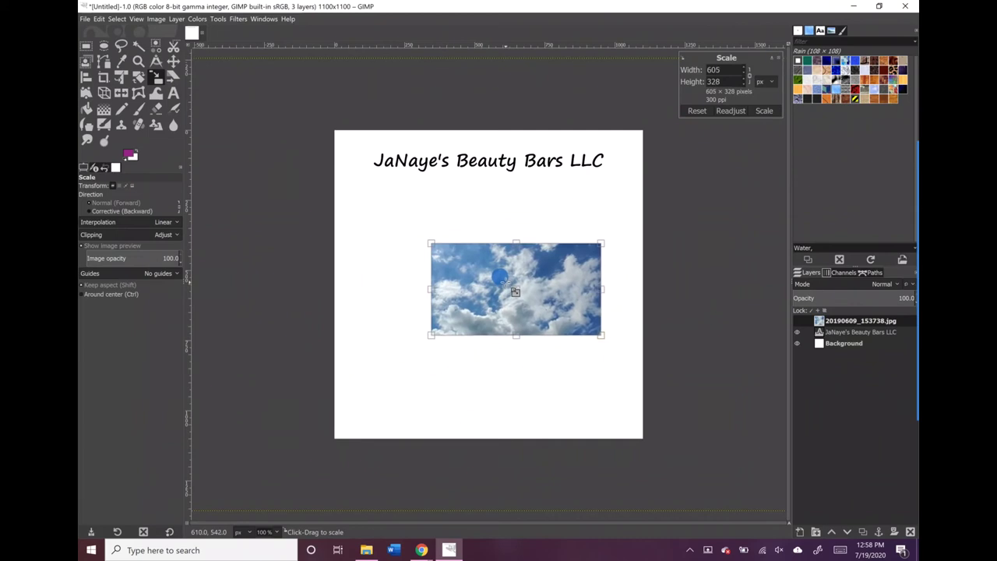
Step: Move the sky photo up beneath the company name, apply the scaling, and center the photo horizontally relative to the image
left_click(511, 285)
left_click(512, 285)
left_click_drag(512, 286, 476, 247)
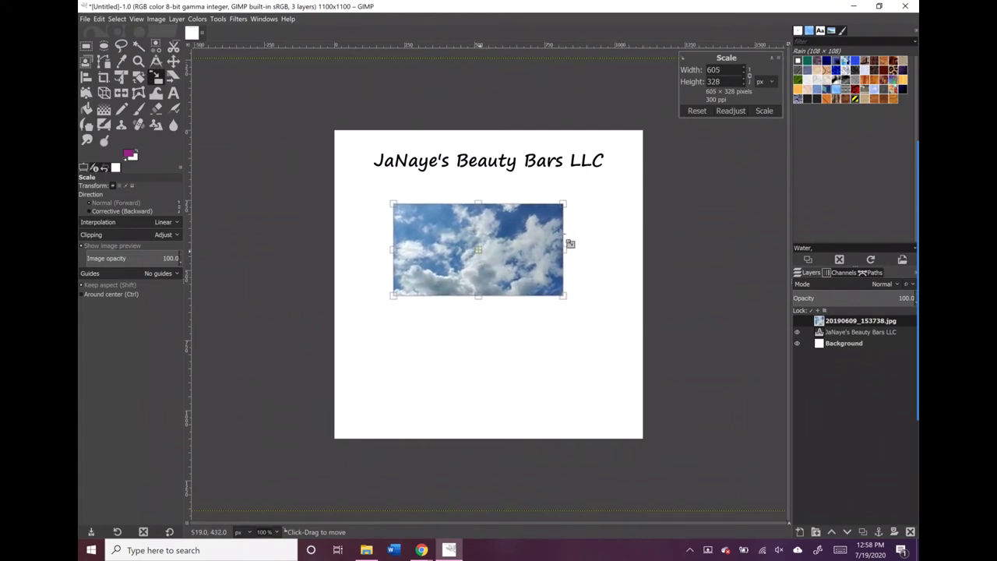
left_click_drag(478, 250, 452, 247)
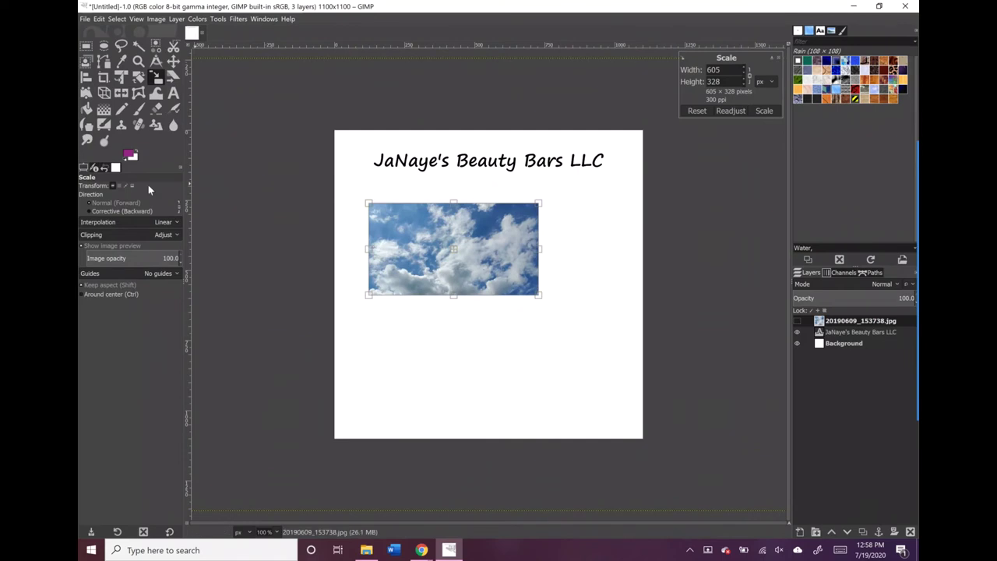
left_click(87, 84)
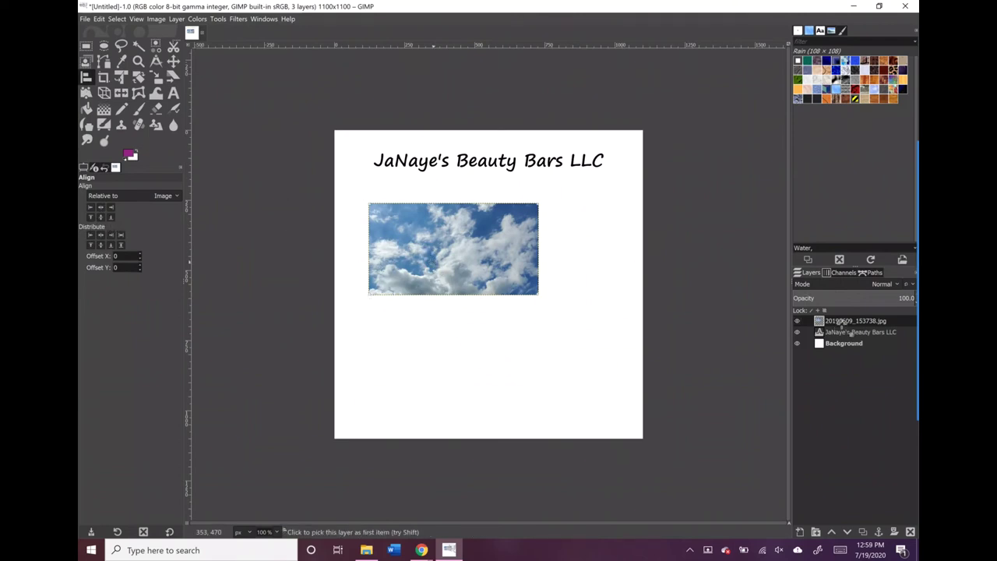
left_click(101, 209)
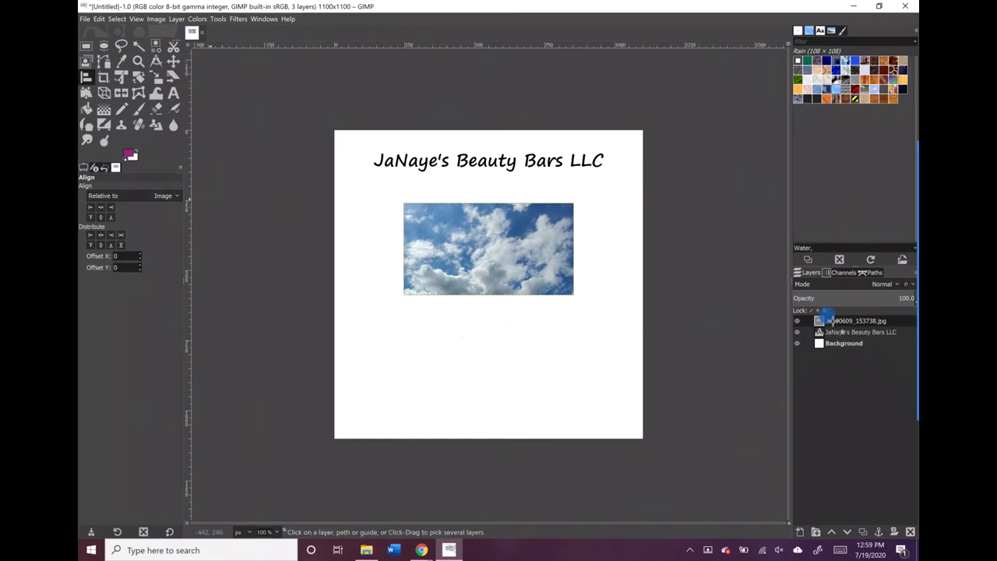
Step: Add a text layer reading "Crisp and Clean" below the sky photo
left_click(173, 95)
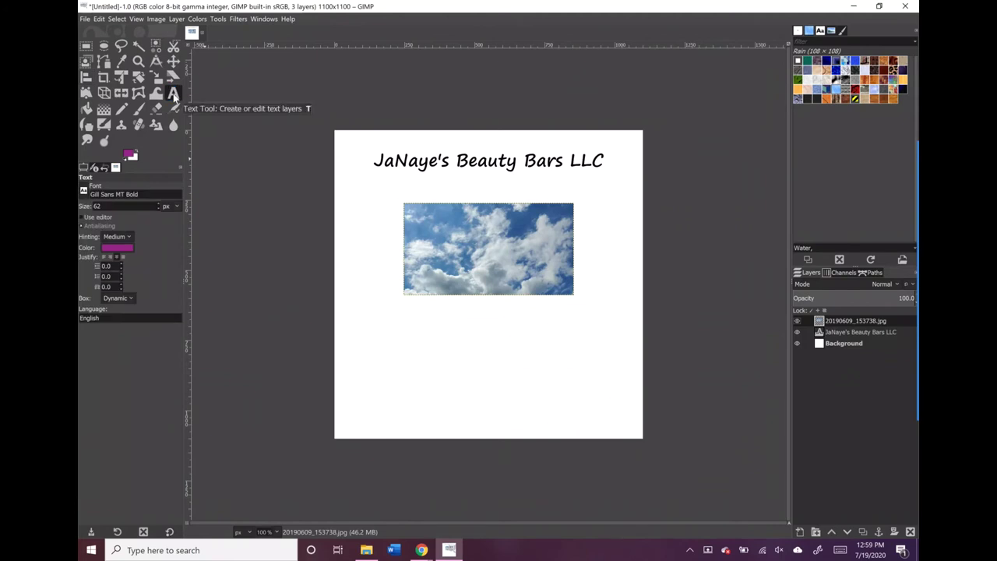
left_click(420, 342)
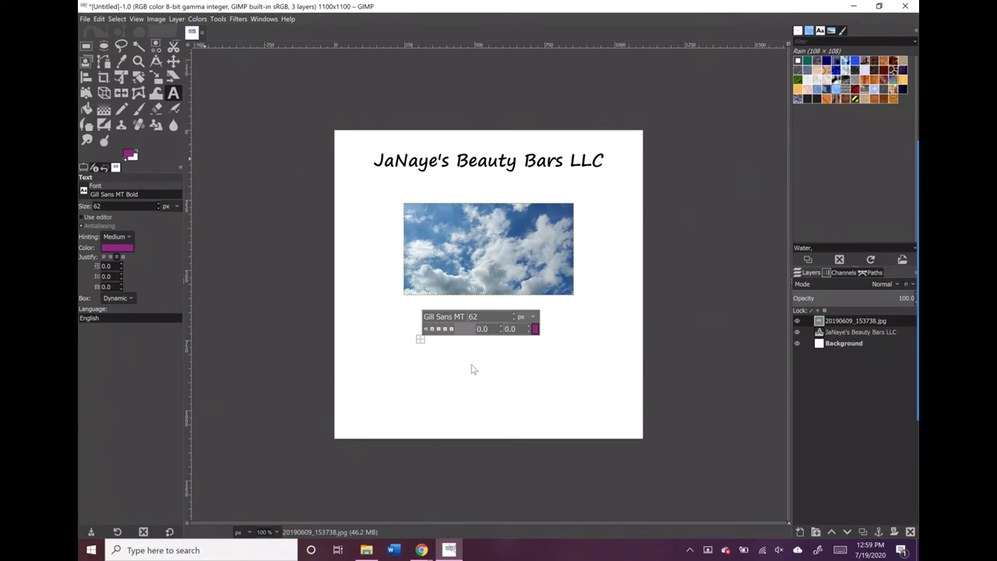
type("Crisp and Clean")
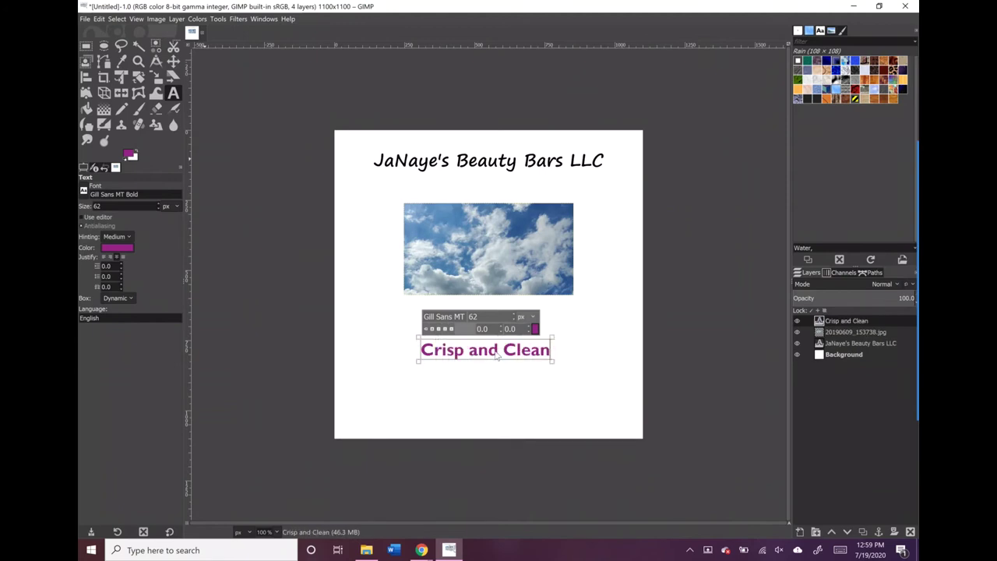
Step: Recolor the whole "Crisp and Clean" text to black
left_click(536, 330)
left_click(556, 406)
right_click(537, 332)
left_click(549, 361)
left_click(567, 402)
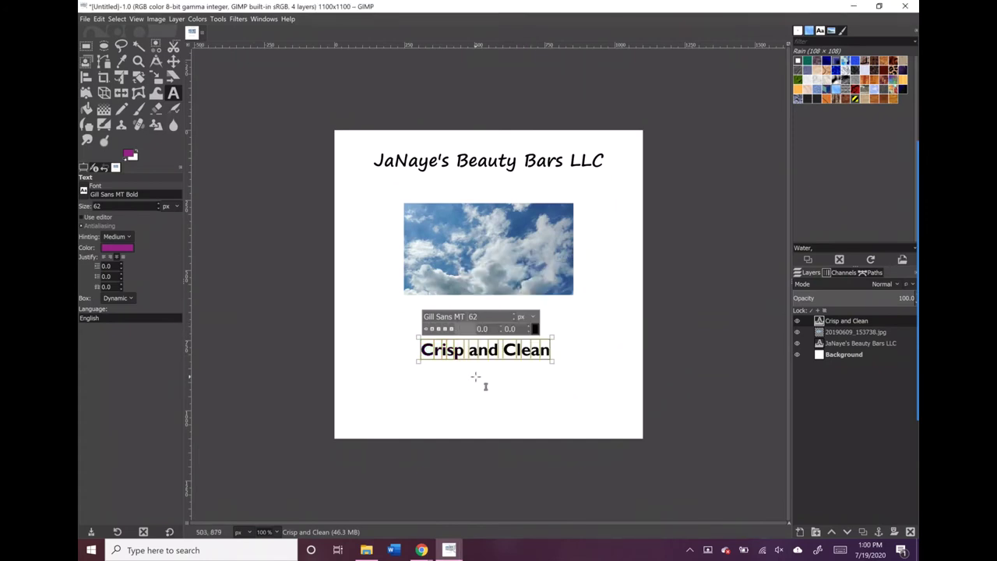
Step: Add a text layer reading "Artisan Soap" just below the "Crisp and Clean" line
left_click(417, 361)
left_click(390, 348)
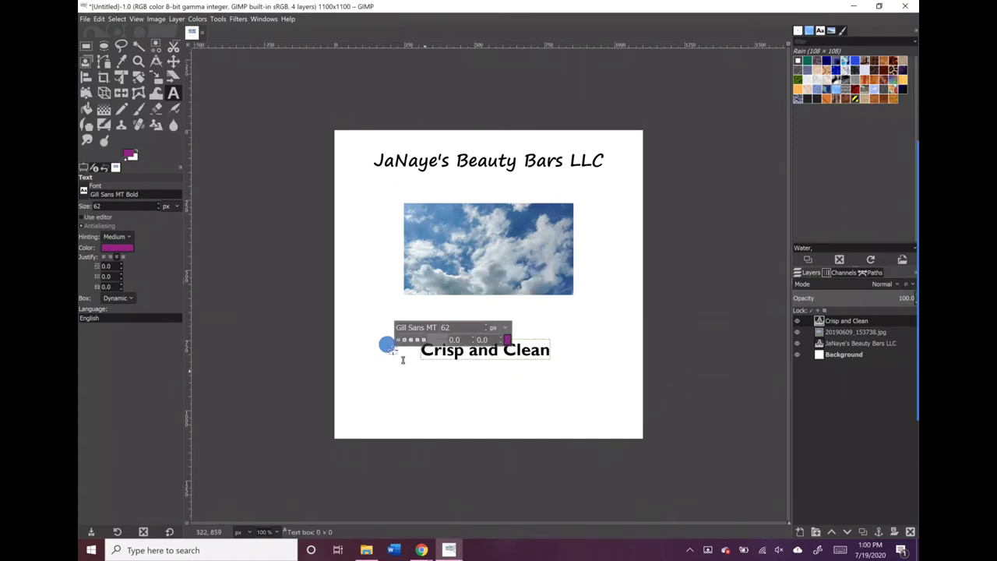
left_click(443, 380)
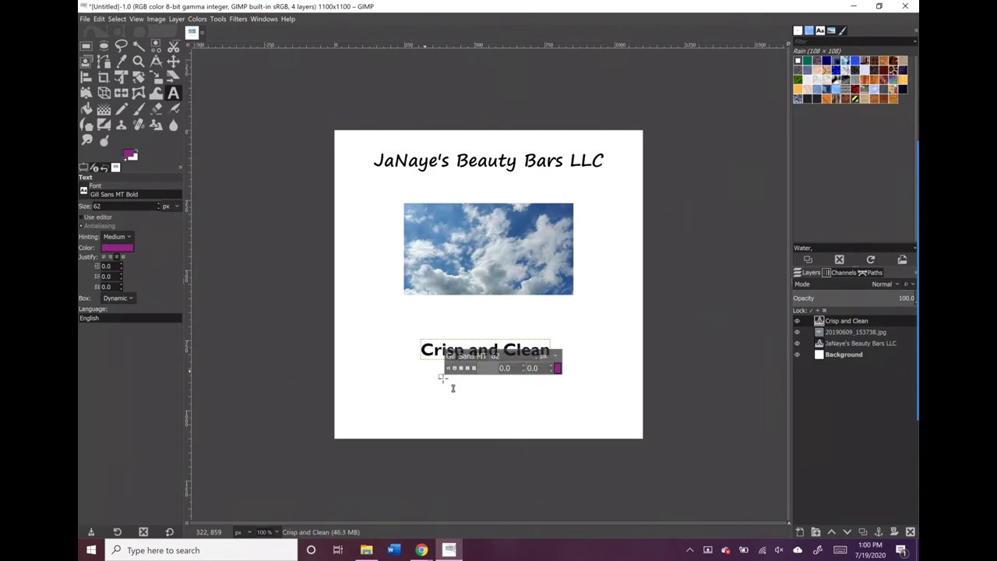
type("Artisan Soap")
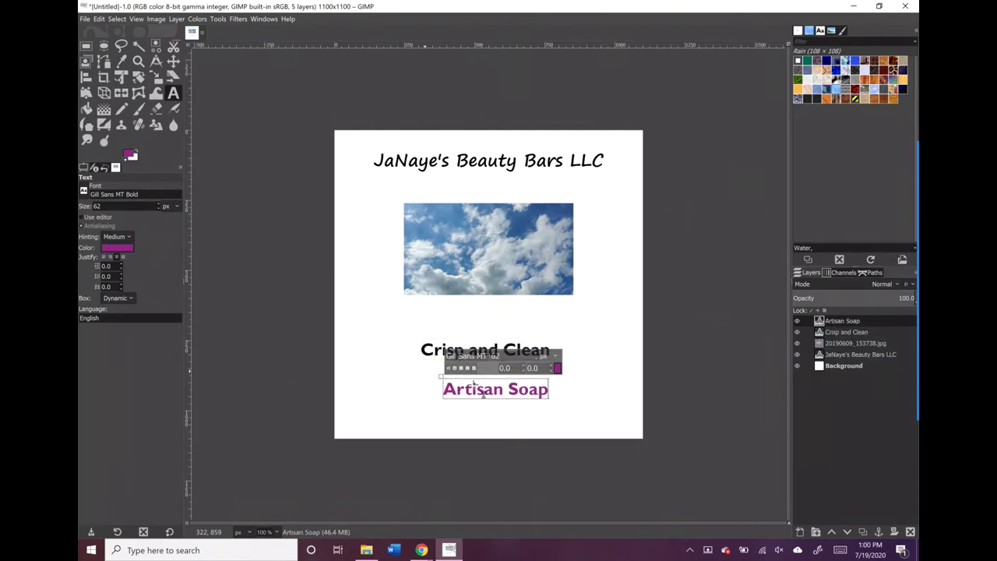
Step: Recolor the whole "Artisan Soap" text to bright blue using the saved color swatches
key("ctrl+a")
left_click(557, 368)
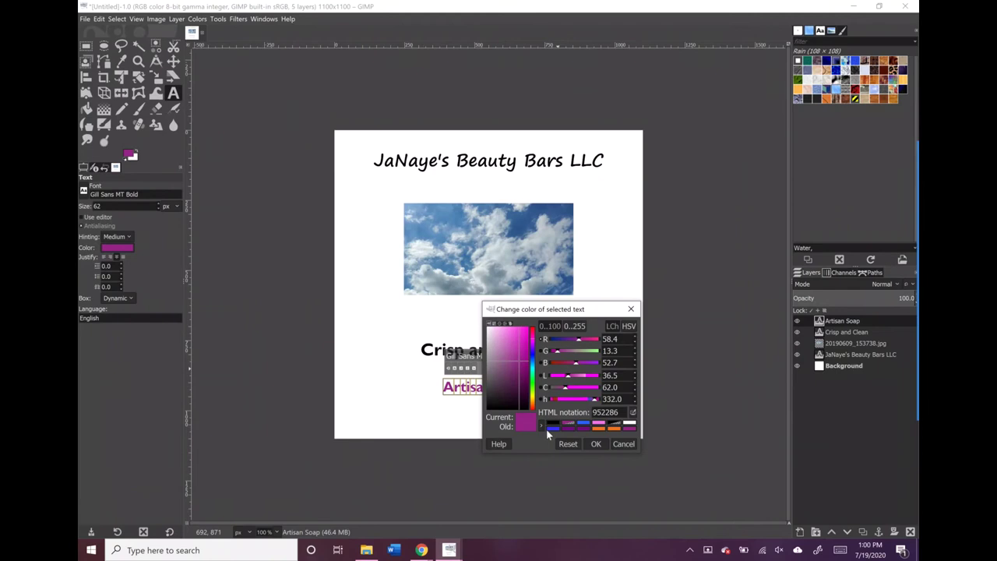
left_click(549, 428)
left_click(595, 444)
left_click(556, 368)
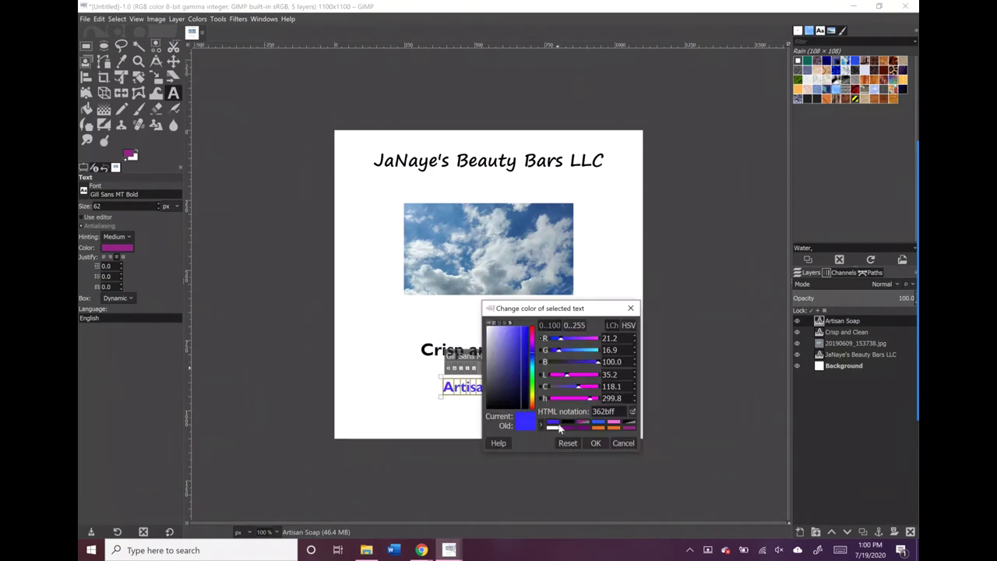
left_click(595, 444)
Step: Move the "Crisp and Clean" and "Artisan Soap" texts up closer to the sky photo using the Scale tool
left_click(436, 356)
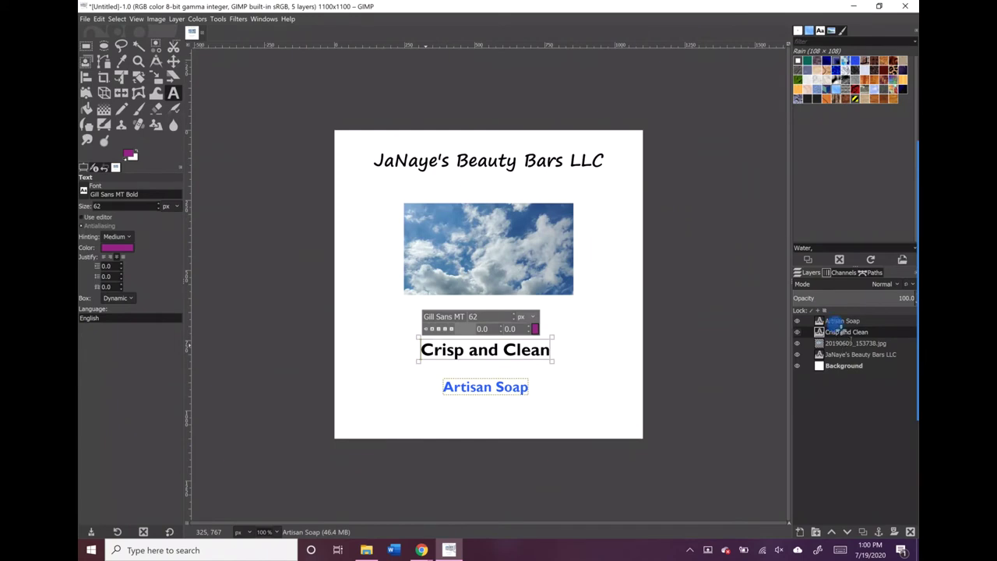
left_click(155, 78)
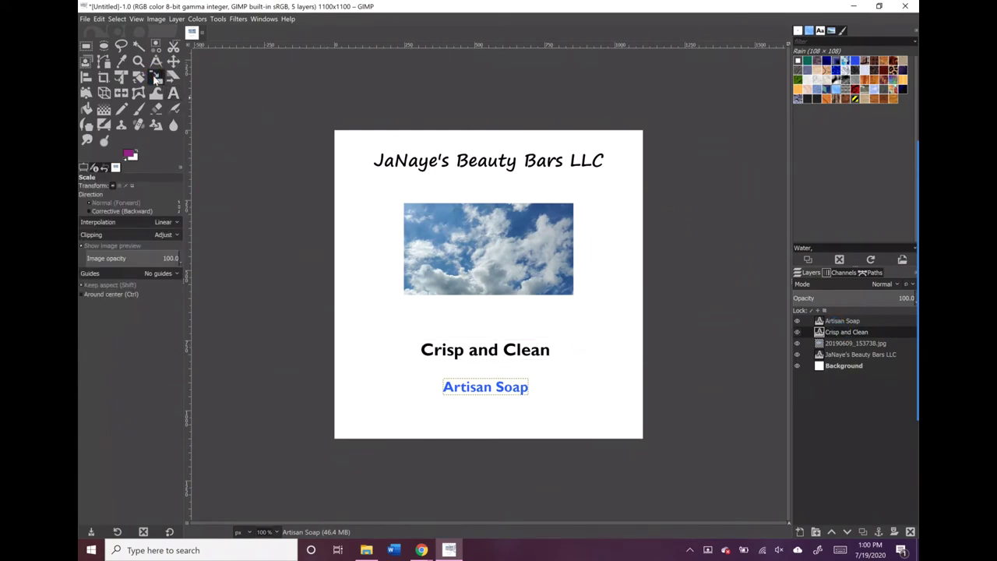
left_click(467, 352)
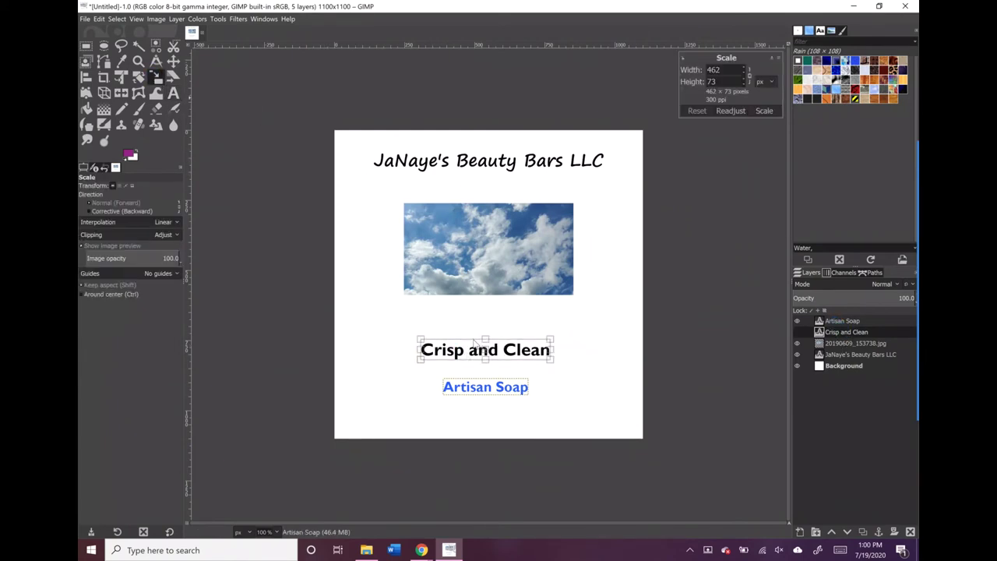
left_click_drag(482, 352, 486, 336)
left_click(521, 389)
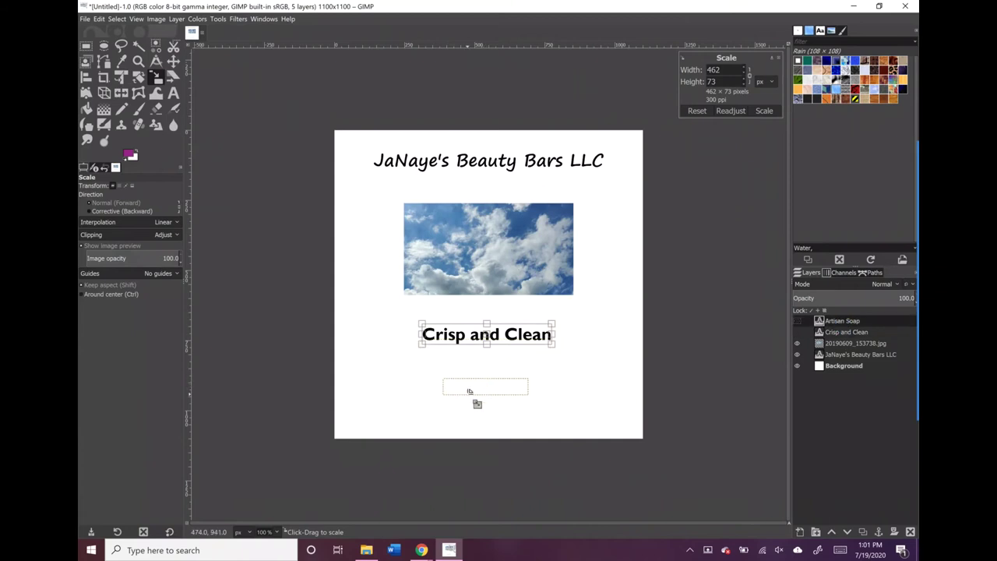
left_click(481, 350)
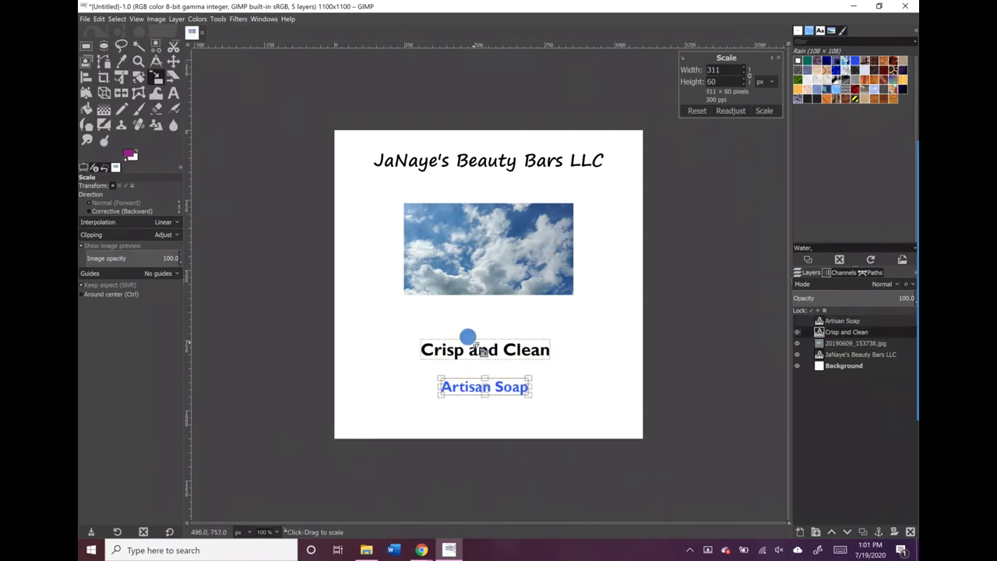
left_click_drag(483, 350, 489, 331)
left_click(485, 387)
left_click_drag(485, 387, 493, 370)
key("Return")
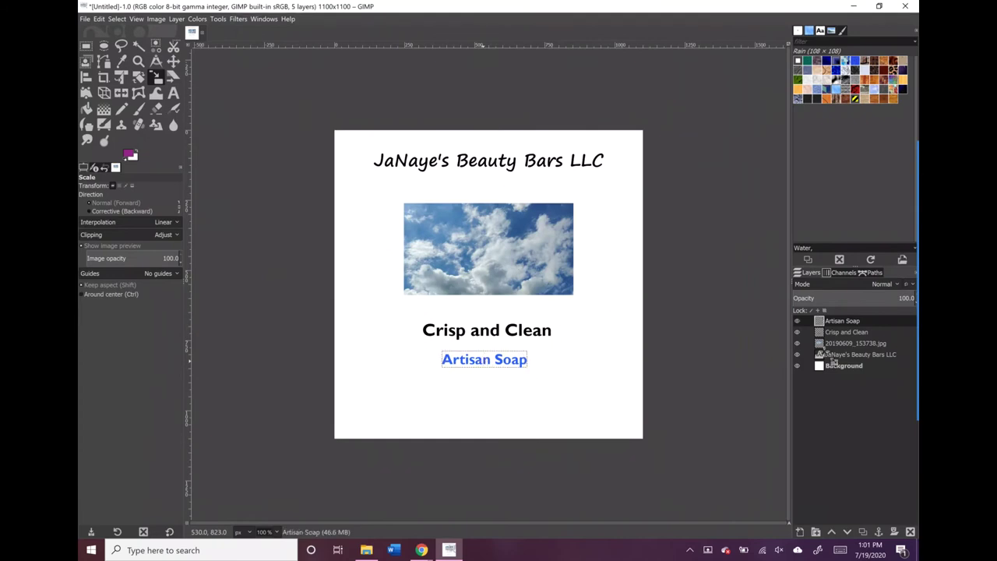
Step: Center the "Crisp and Clean" and "Artisan Soap" layers horizontally relative to the image with the Align tool
left_click(85, 79)
left_click(459, 331)
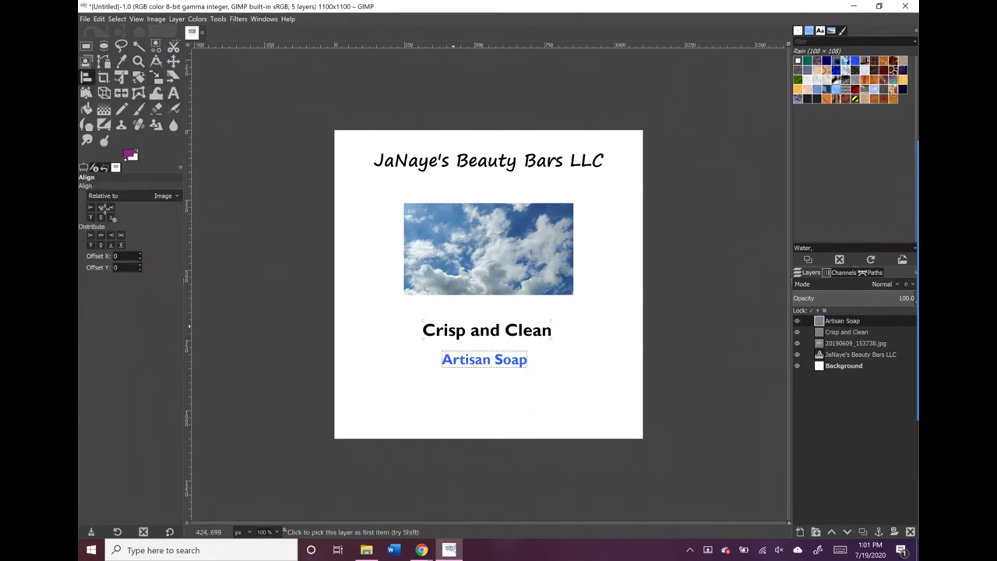
left_click(101, 211)
left_click(498, 358)
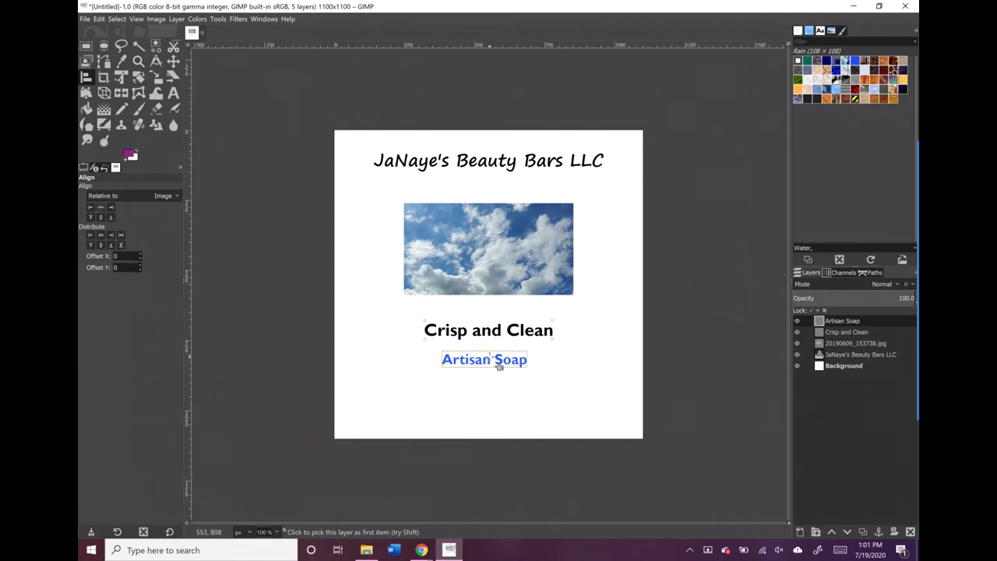
left_click(102, 212)
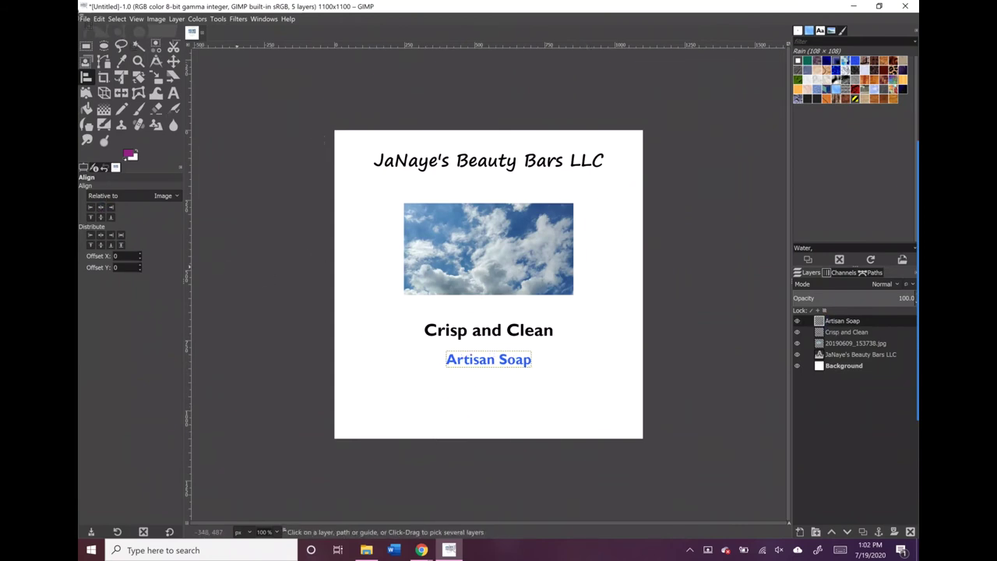
Step: Export the image to the Documents folder as a PNG named "Crisp and Clean Front Label"
left_click(84, 19)
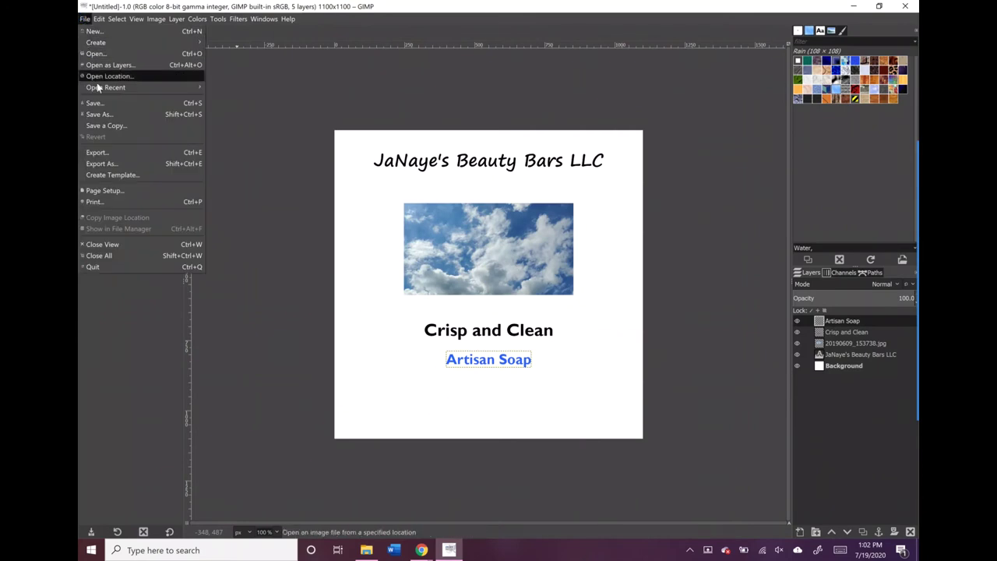
left_click(101, 153)
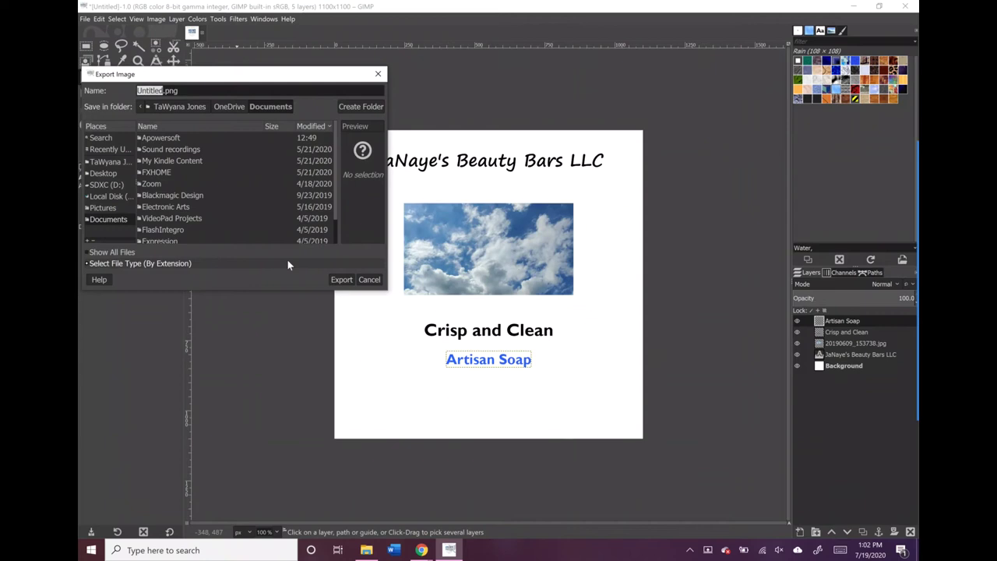
type("Crisp and")
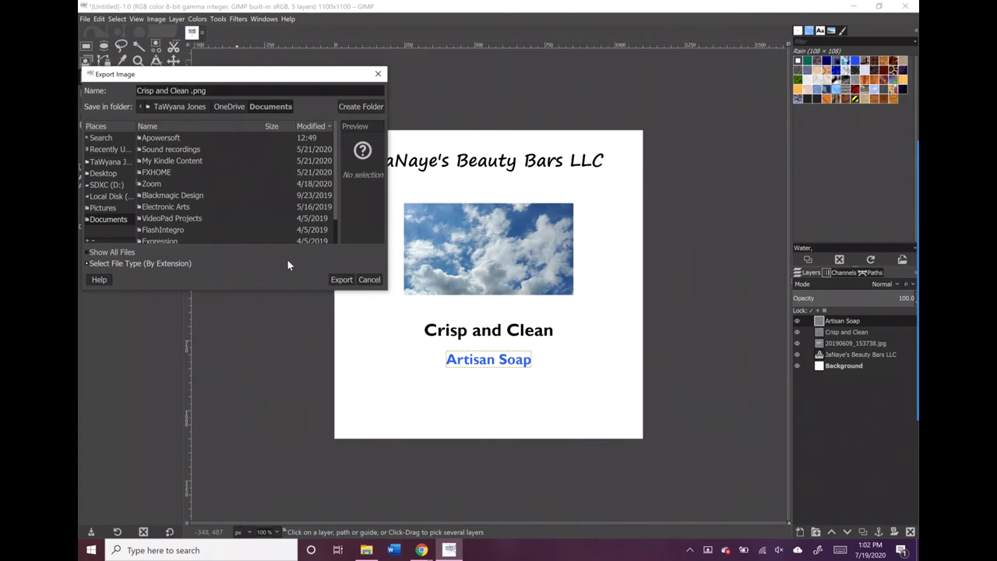
type("Clean Front Label")
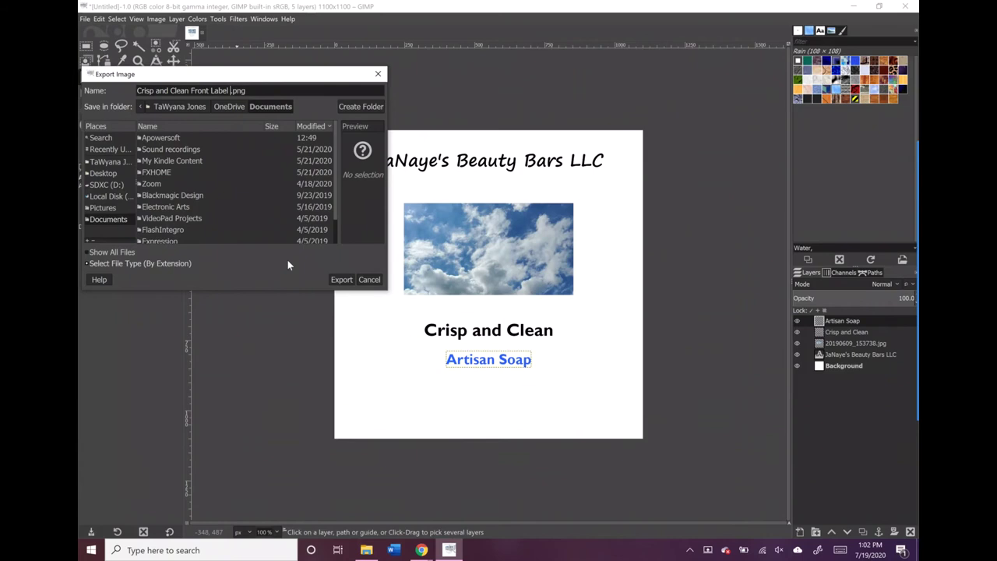
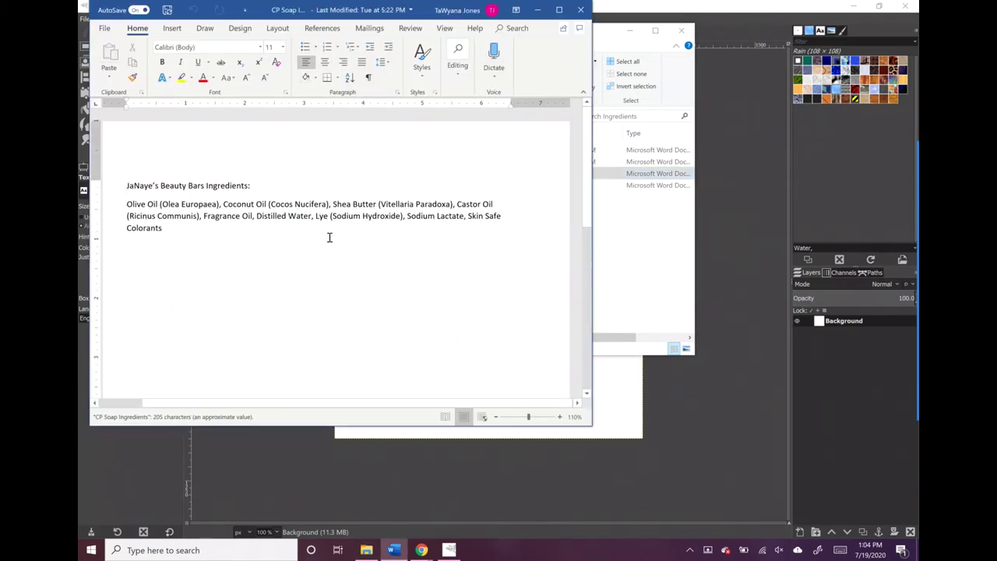
Step: Copy the ingredients paragraph from the Word document and paste it into a wide text box near the top of the blank GIMP image
mouse_move(163, 226)
left_mouse_down()
mouse_move(133, 216)
mouse_move(122, 198)
mouse_move(129, 208)
left_mouse_up()
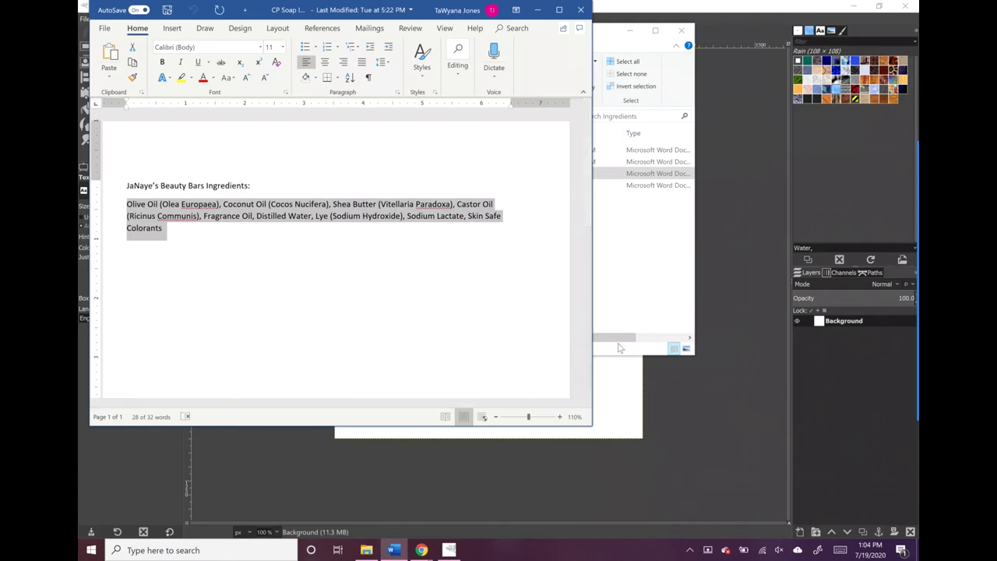
left_click(614, 380)
left_click(371, 172)
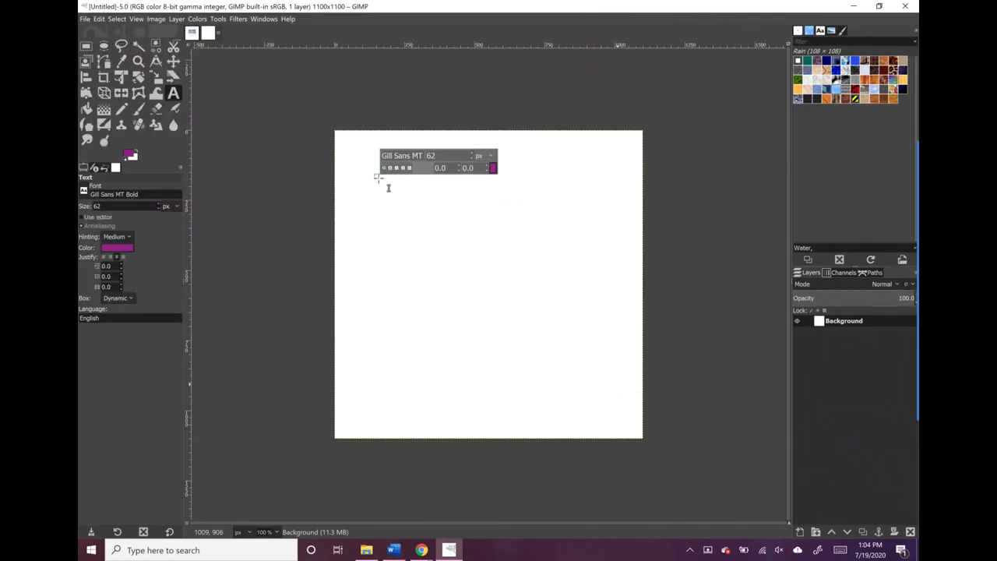
left_click(348, 178)
left_click_drag(346, 154, 634, 247)
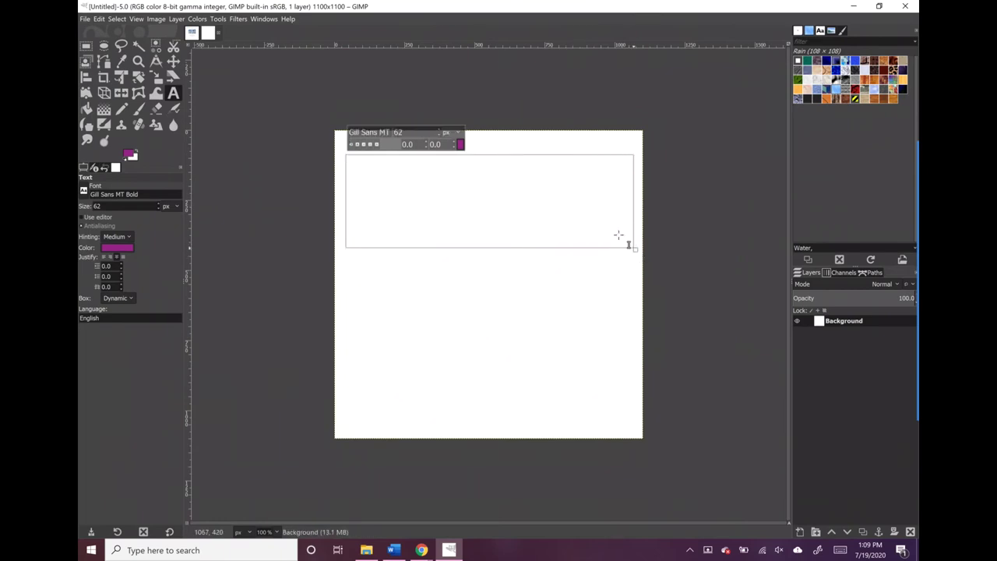
key("ctrl+v")
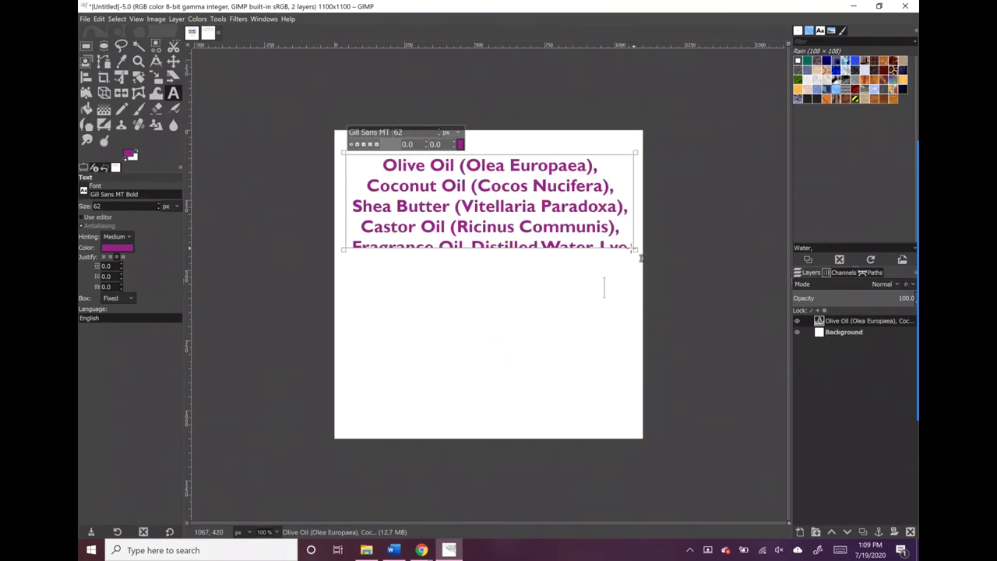
Step: Enlarge the text box downward and out to the image's edge so the whole ingredients paragraph fits, and reinsert its text
left_click_drag(631, 244, 643, 300)
key("ctrl+a")
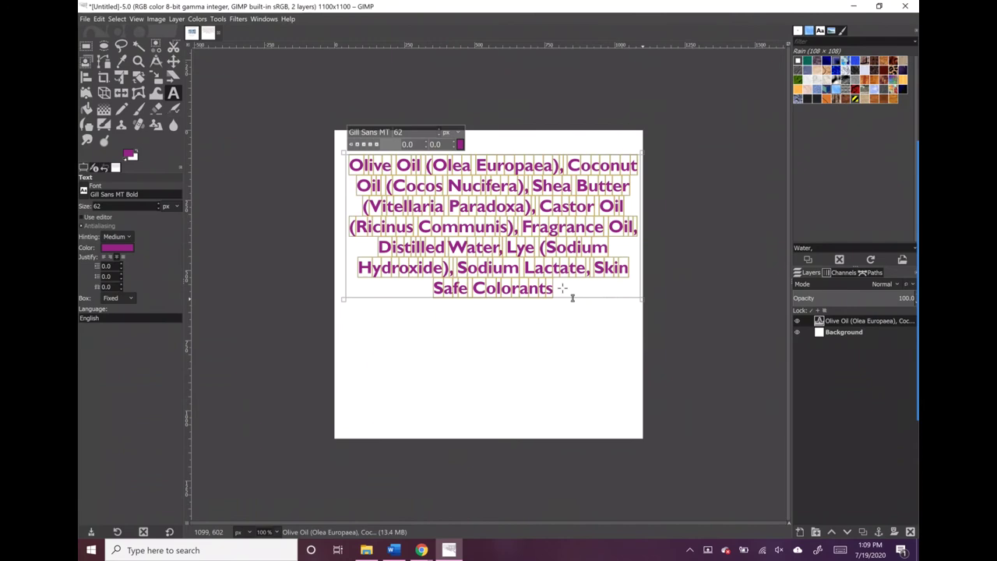
key("ctrl+x")
key("ctrl+v")
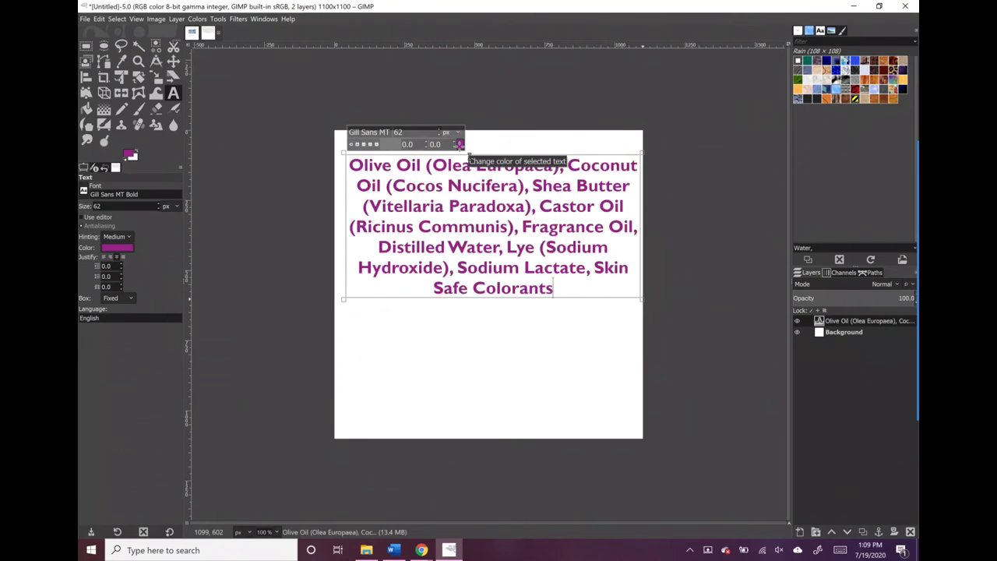
Step: Try to recolor the ingredients text to black (000000)
left_click(459, 144)
left_click(421, 136)
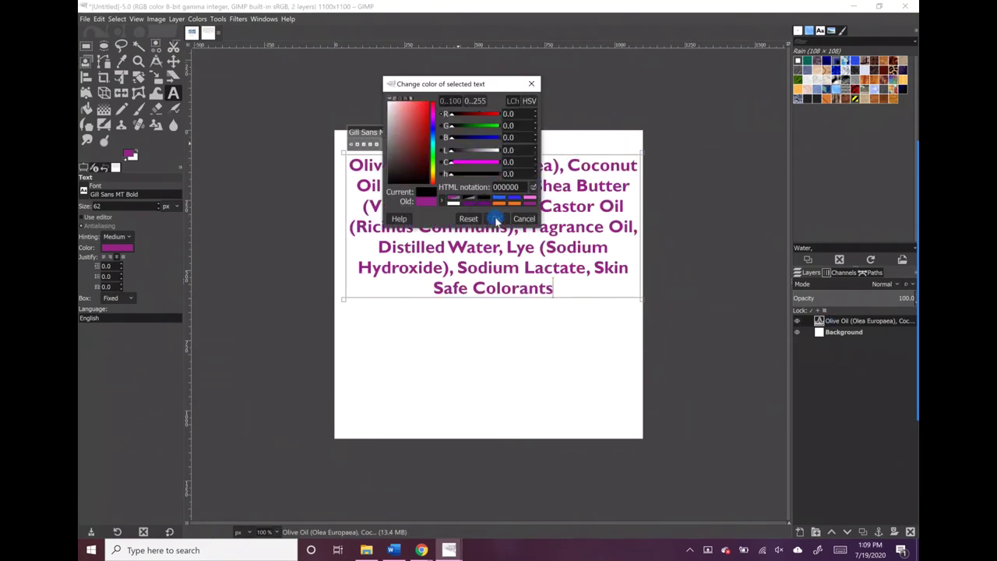
key("Escape")
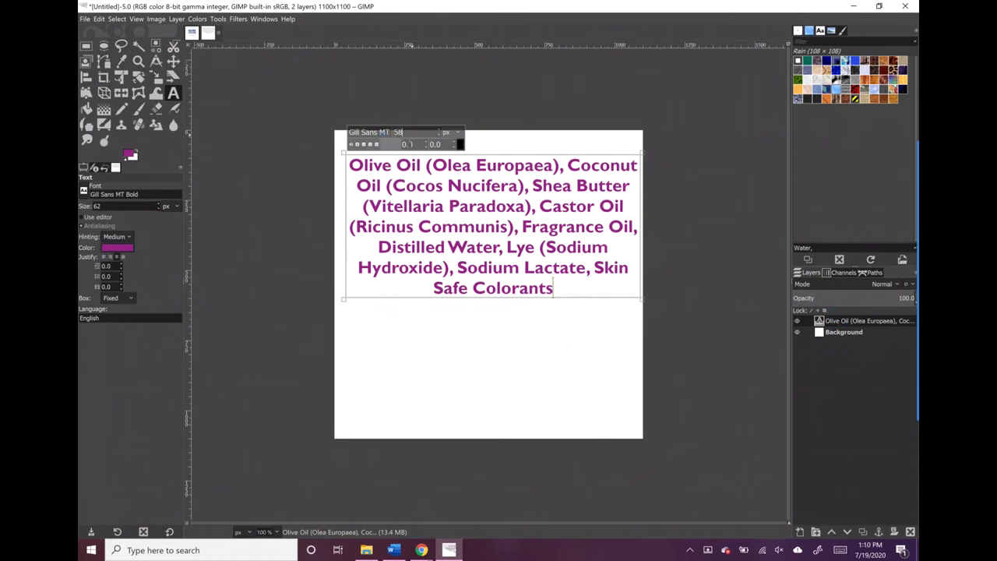
Step: Set the whole ingredients paragraph to 58 px in the Gill Sans MT Italic font
key("ctrl+a")
type("58")
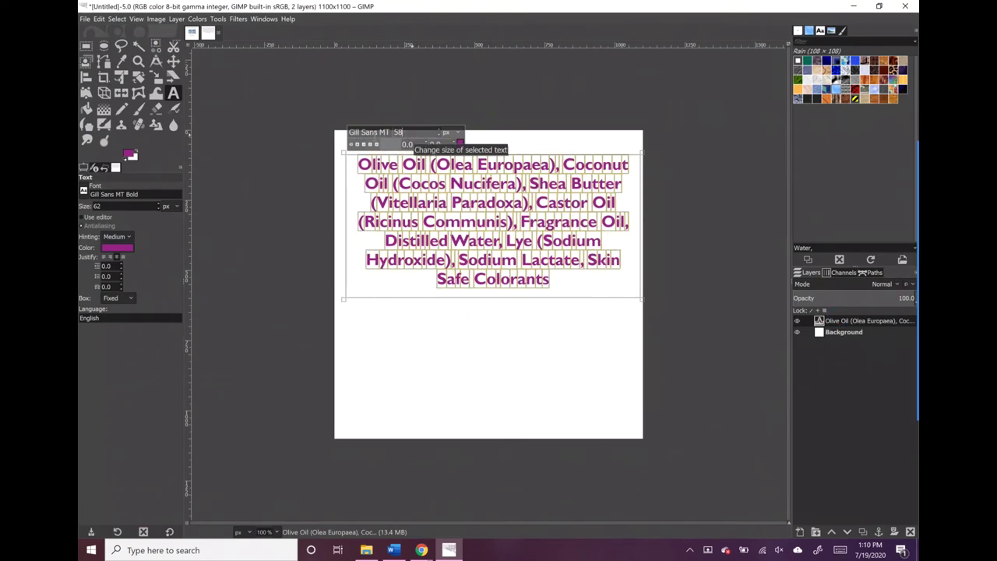
key("BackSpace")
key("BackSpace")
key("BackSpace")
key("BackSpace")
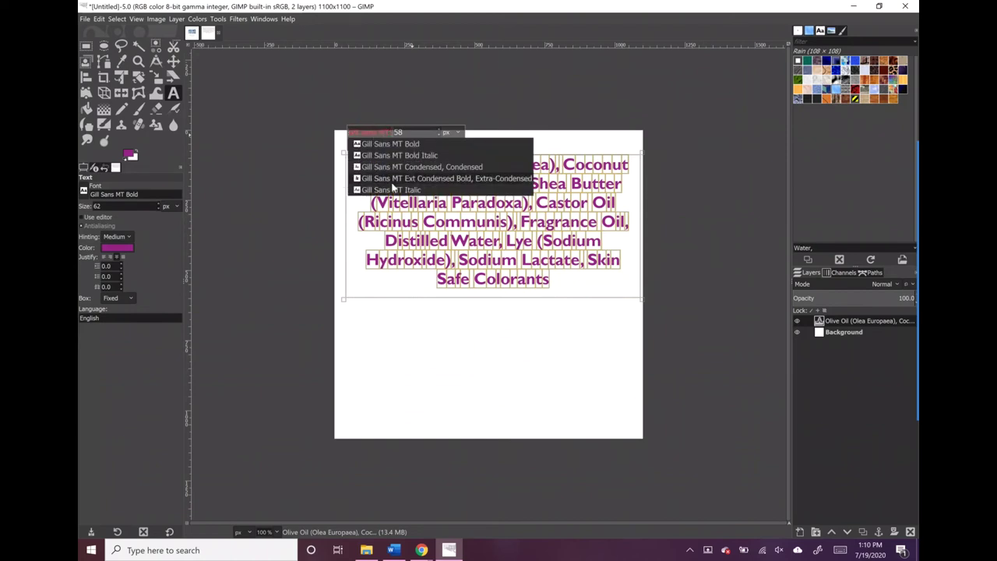
left_click(405, 185)
Step: Recolor the selected ingredients paragraph to black using the saved color swatches
left_click(459, 144)
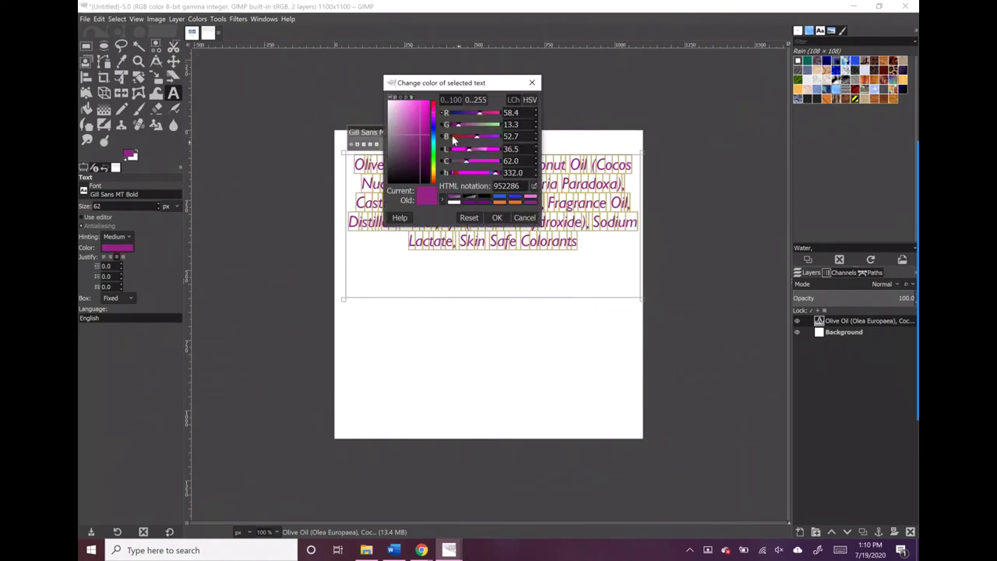
left_click(487, 198)
left_click(497, 217)
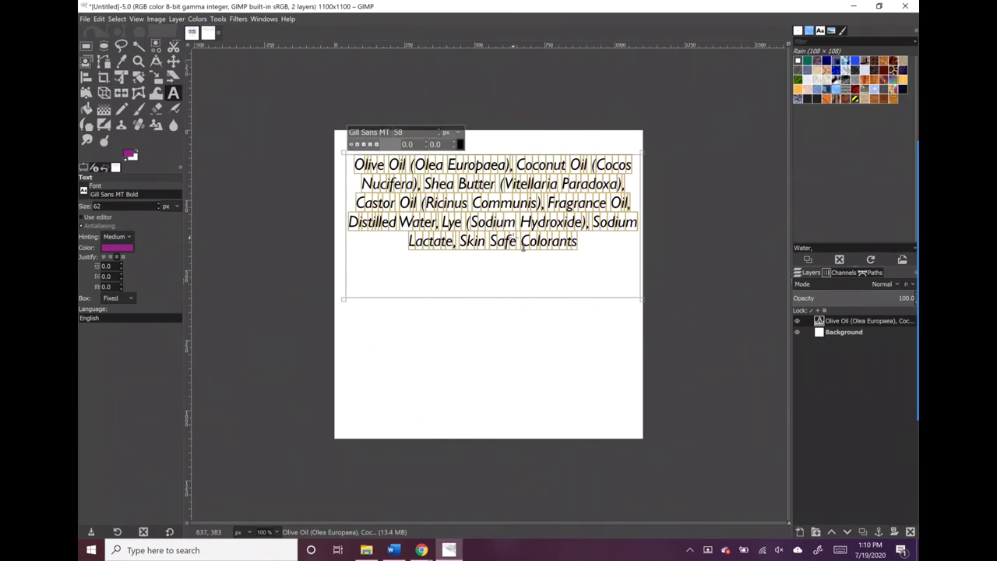
Step: Insert a heading line reading "Ingredients:" above the ingredients paragraph
left_click(456, 222)
left_click(356, 162)
key("Return")
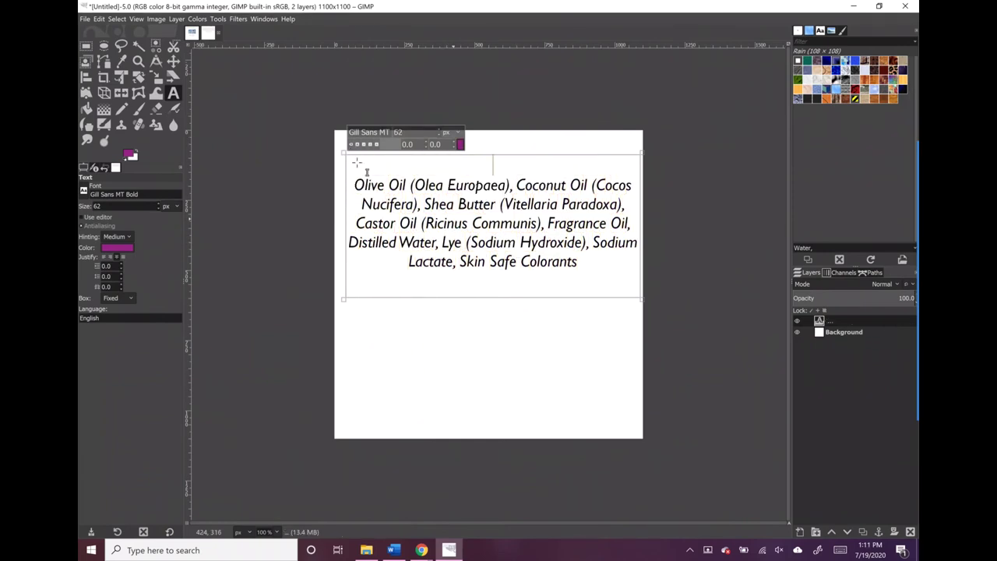
type("Ingredients:")
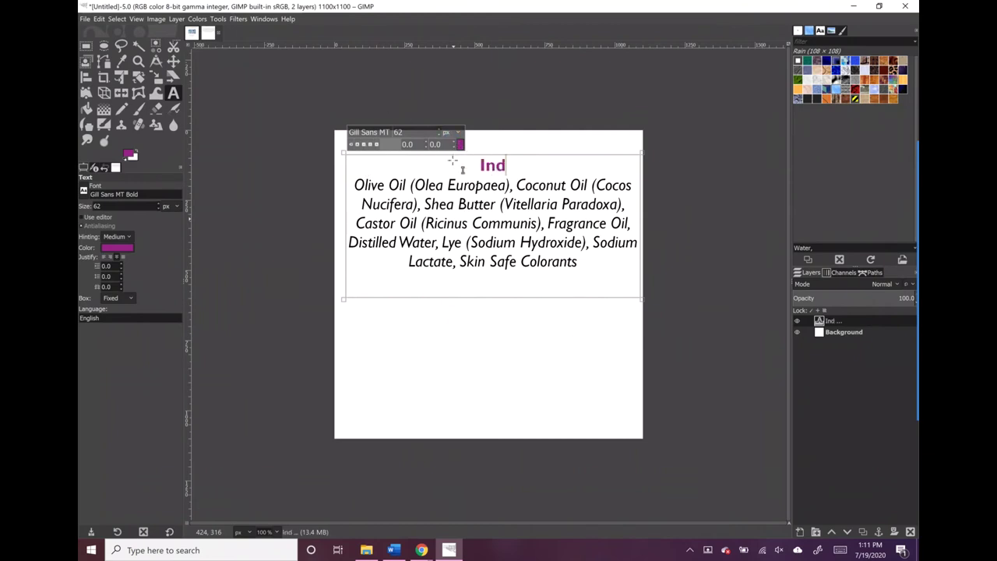
Step: Recolor the "Ingredients:" heading to black and match its size and font to the italic paragraph below it
triple_click(500, 171)
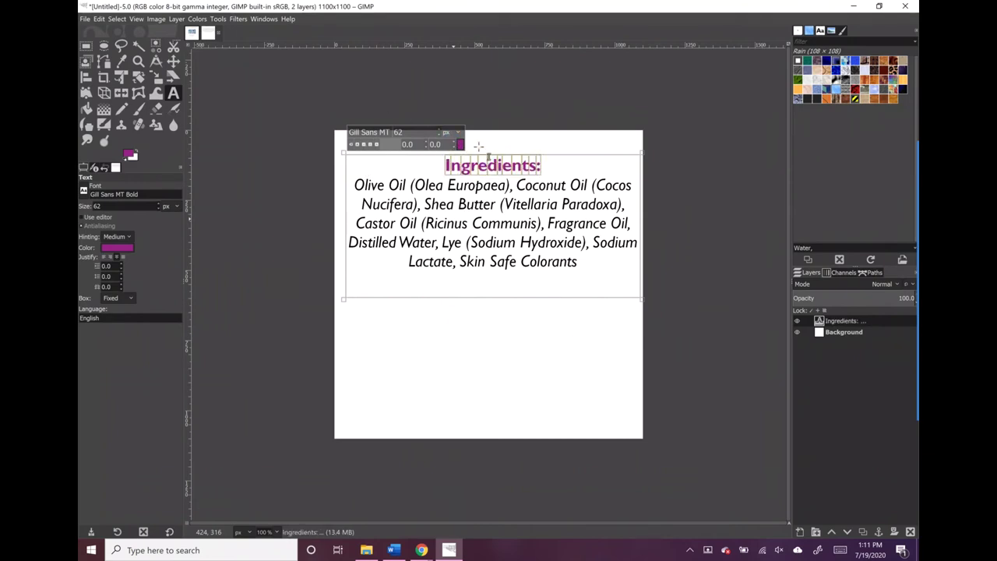
left_click(460, 144)
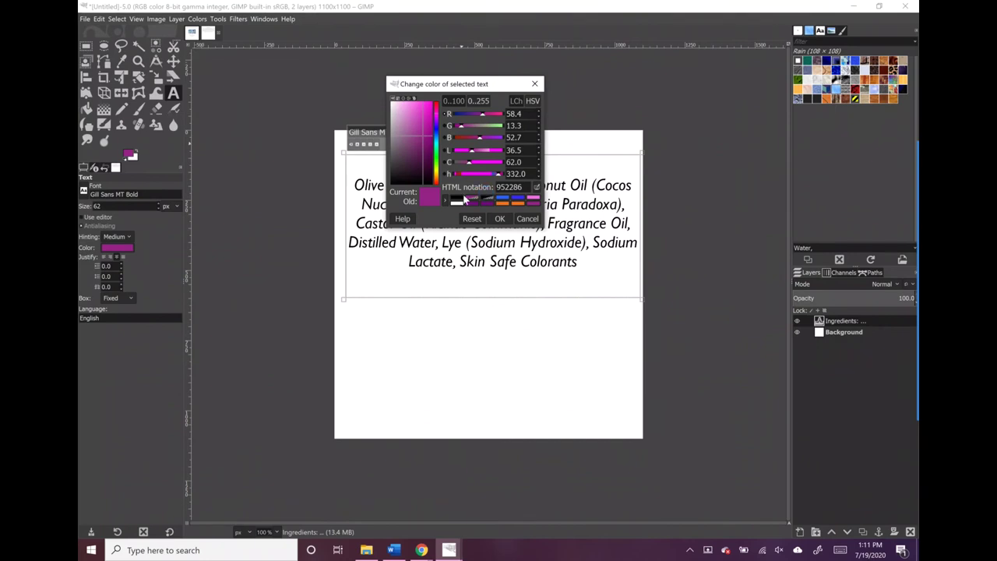
left_click(457, 200)
left_click(500, 219)
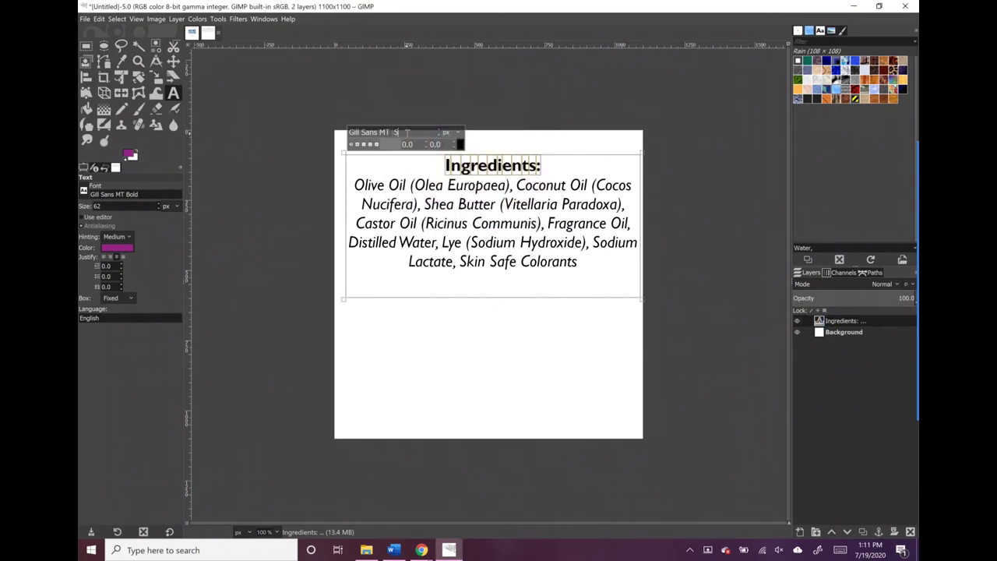
key("Return")
triple_click(381, 133)
key("Return")
Step: Shrink the ingredients text box slightly in width and height to leave a margin at the image's edge
left_click(582, 263)
left_click_drag(641, 298, 623, 292)
left_click(437, 327)
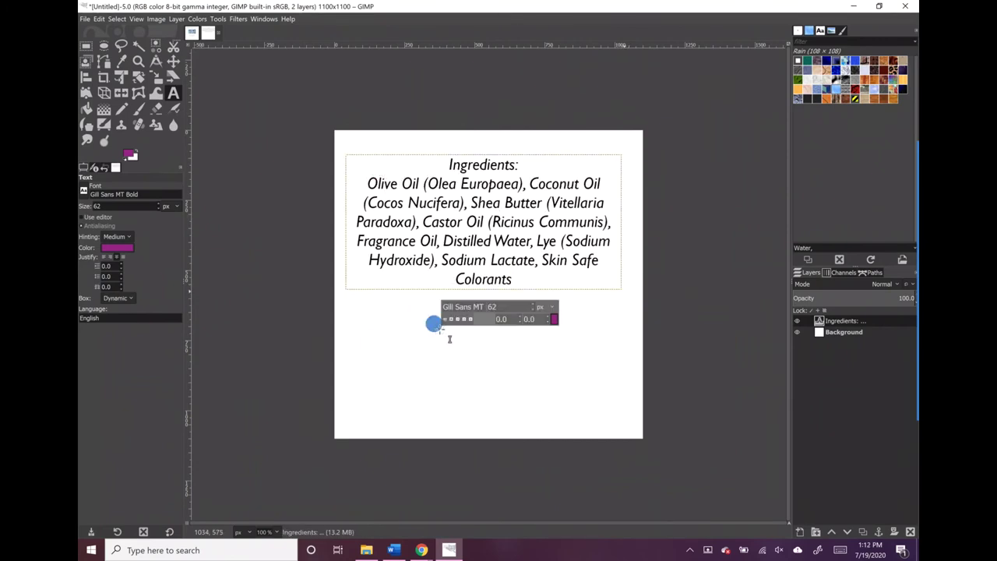
Step: Center the ingredients text layer horizontally relative to the image with the Align tool
left_click(86, 80)
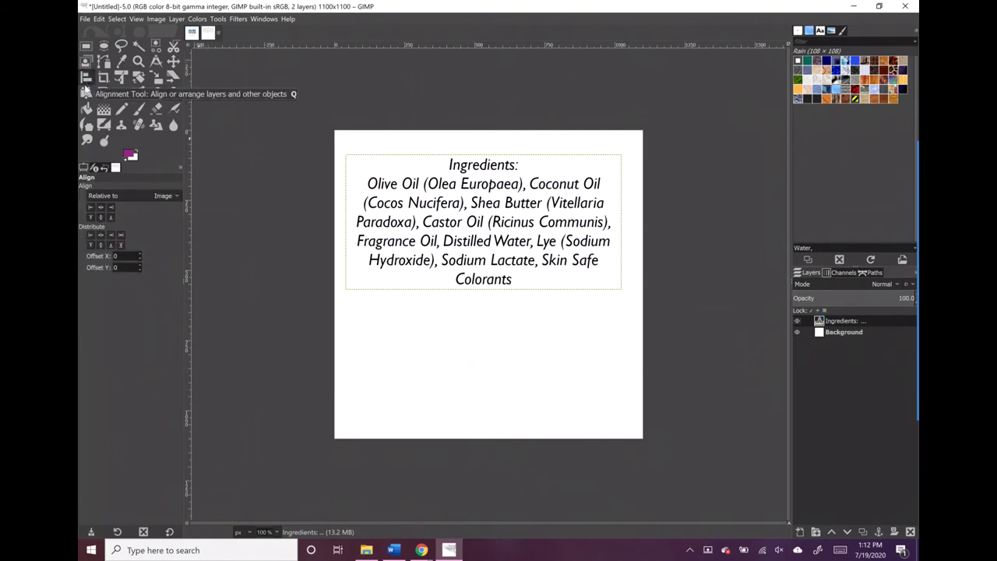
left_click(399, 179)
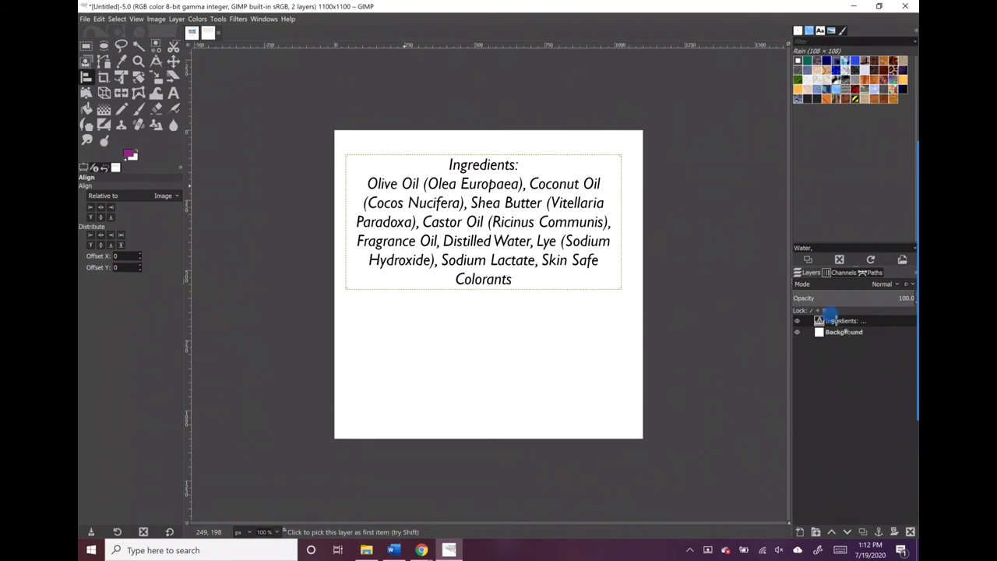
left_click(100, 210)
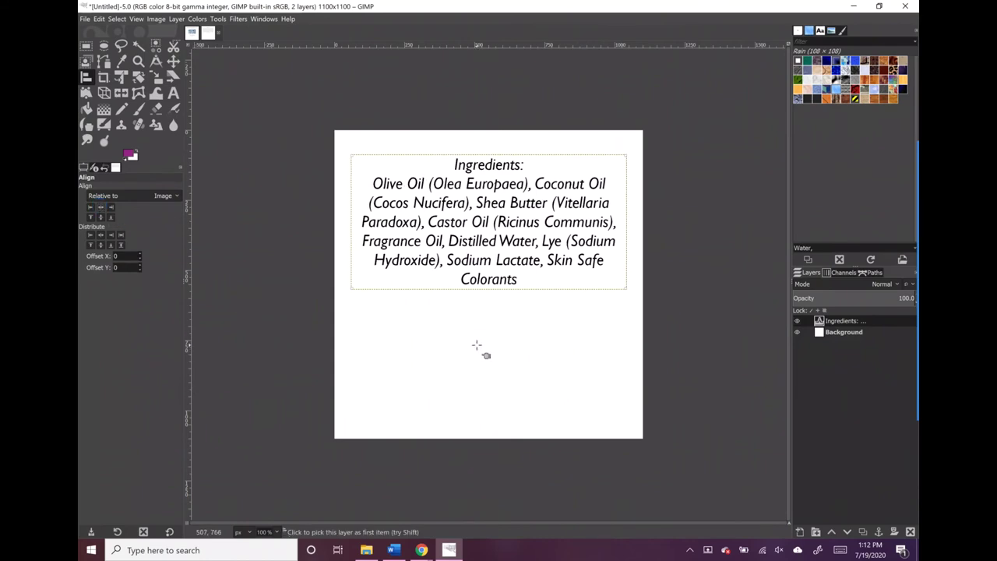
left_click(527, 308)
Step: Switch to the front label image and try to select the "Crisp and Clean" and "Artisan Soap" layers together
left_click(191, 34)
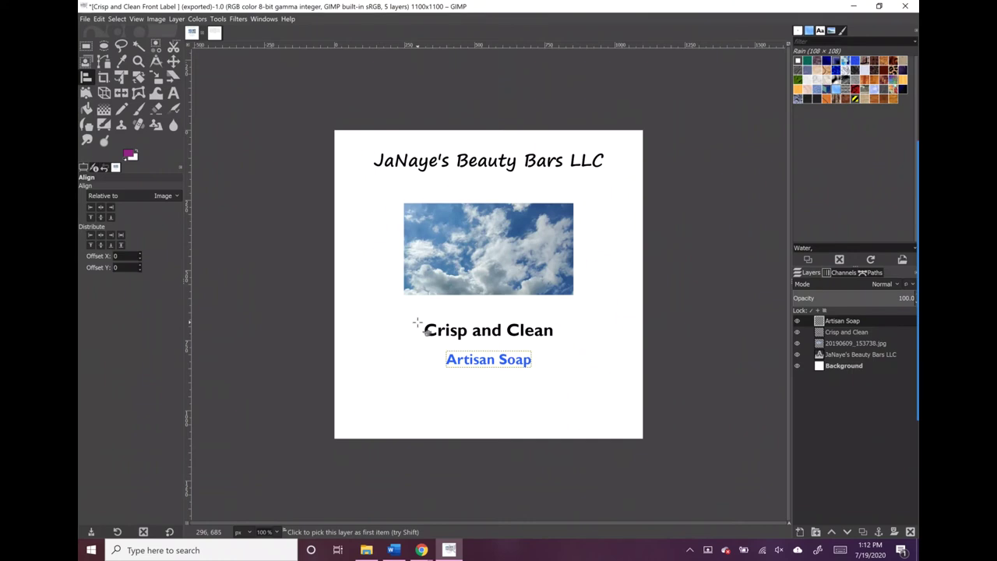
left_click_drag(417, 322, 551, 367)
left_click(477, 335, "shift")
left_click(837, 332)
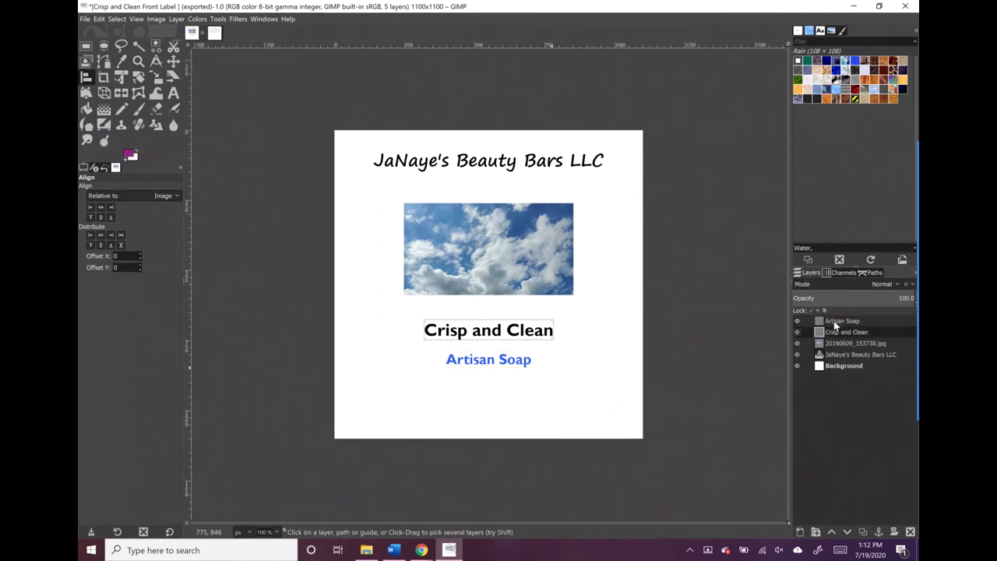
left_click(836, 323)
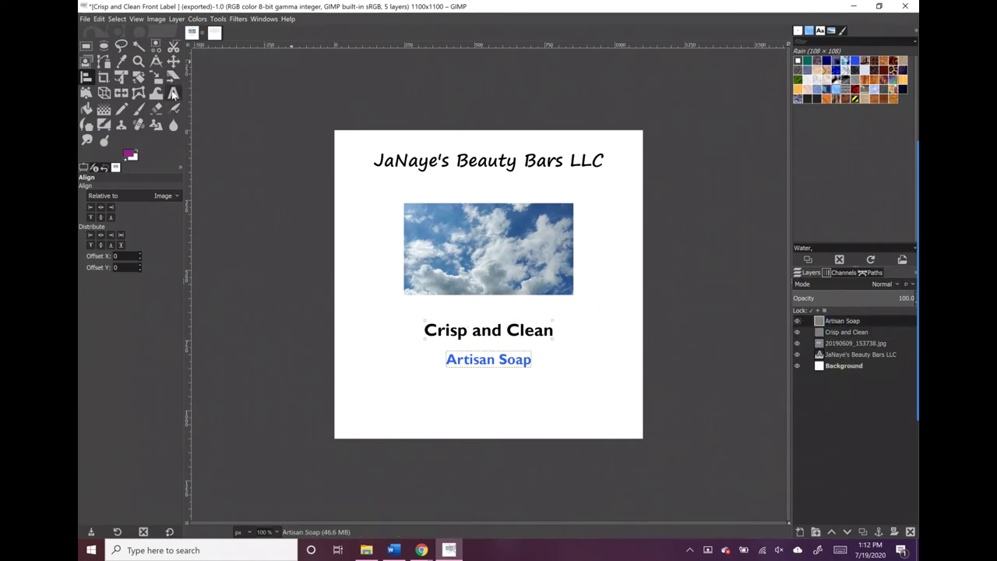
Step: Copy the "Crisp and Clean" text from the front label, allowing its layer to be edited, and paste it below the paragraph on the ingredients label
left_click(173, 93)
left_click(474, 336)
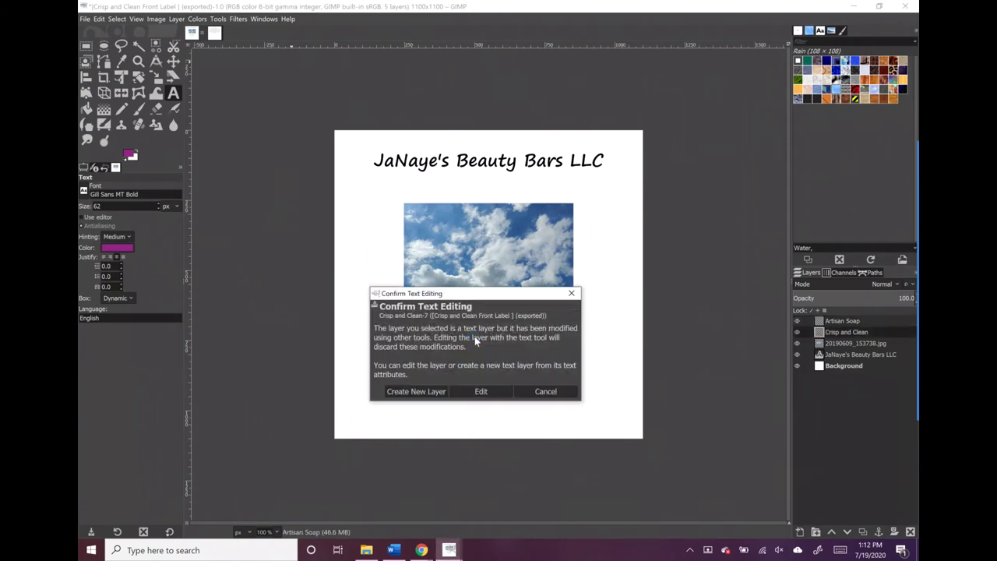
left_click(480, 392)
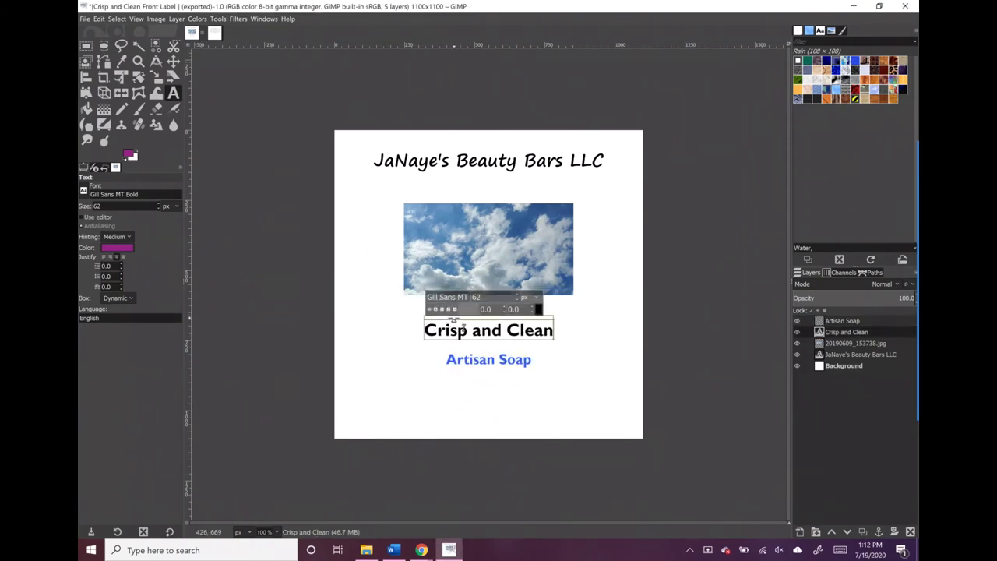
triple_click(463, 330)
key("ctrl+c")
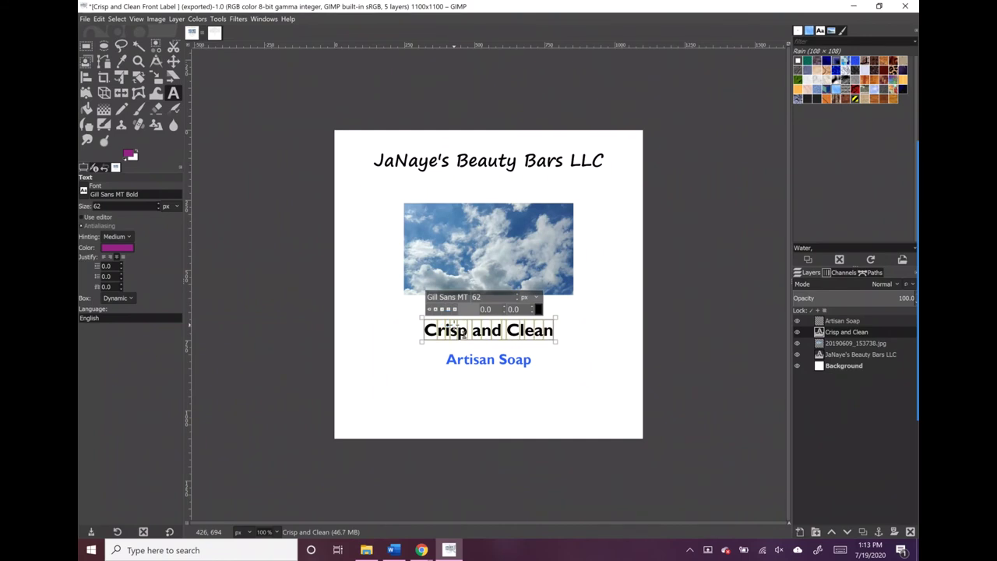
left_click(214, 32)
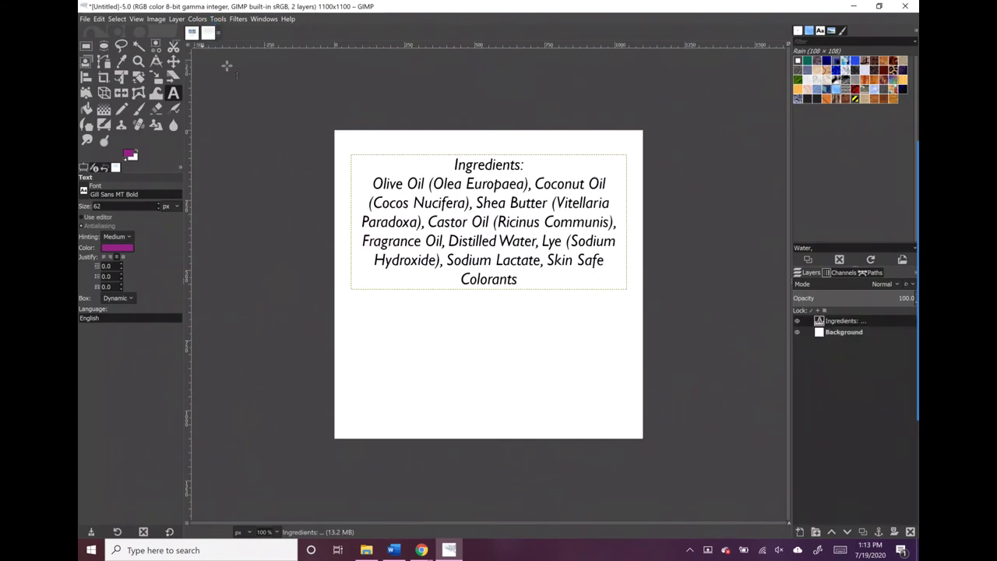
left_click(439, 316)
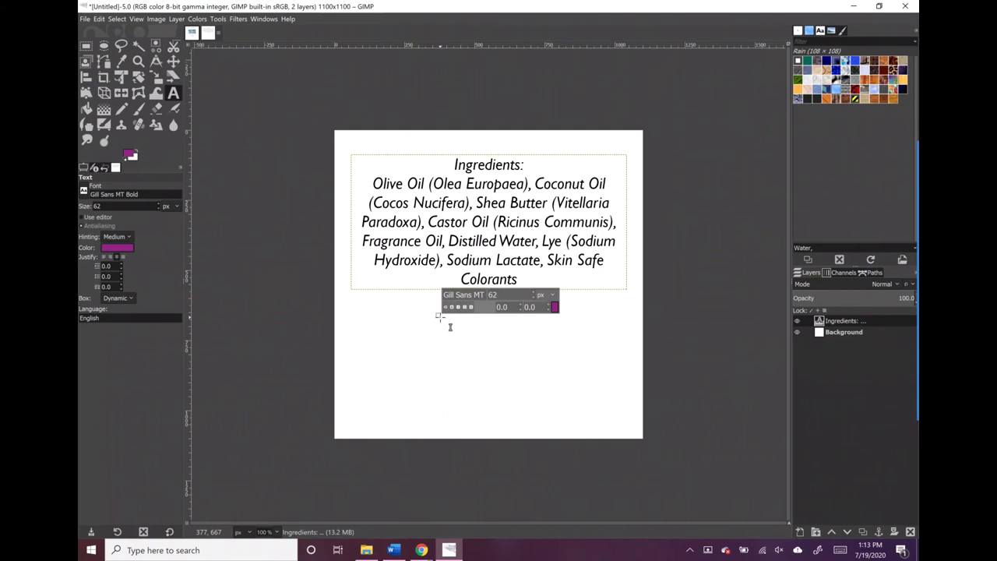
key("ctrl+v")
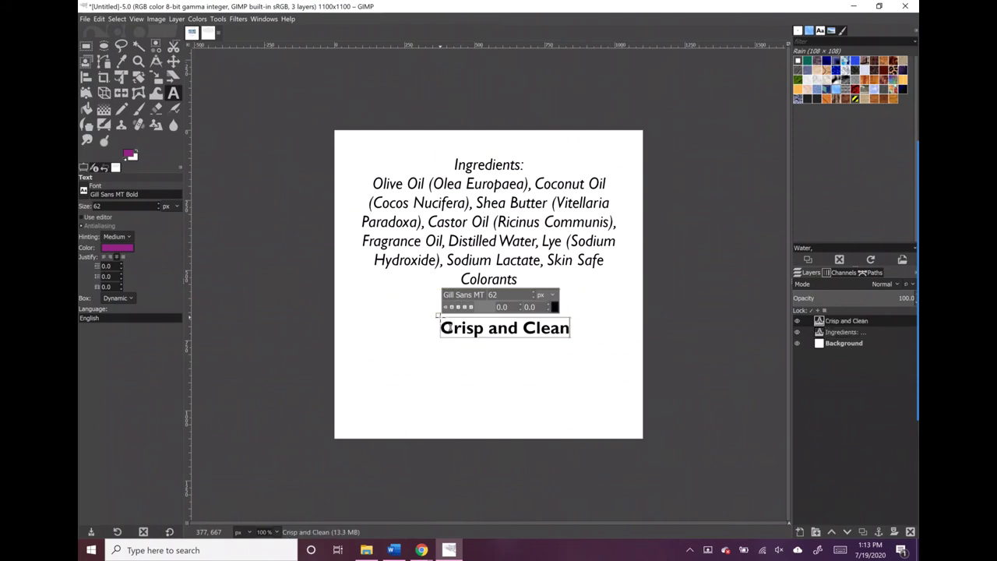
left_click(544, 374)
Step: Copy the blue "Artisan Soap" text from the front label and paste it below "Crisp and Clean" on the ingredients label
left_click(192, 32)
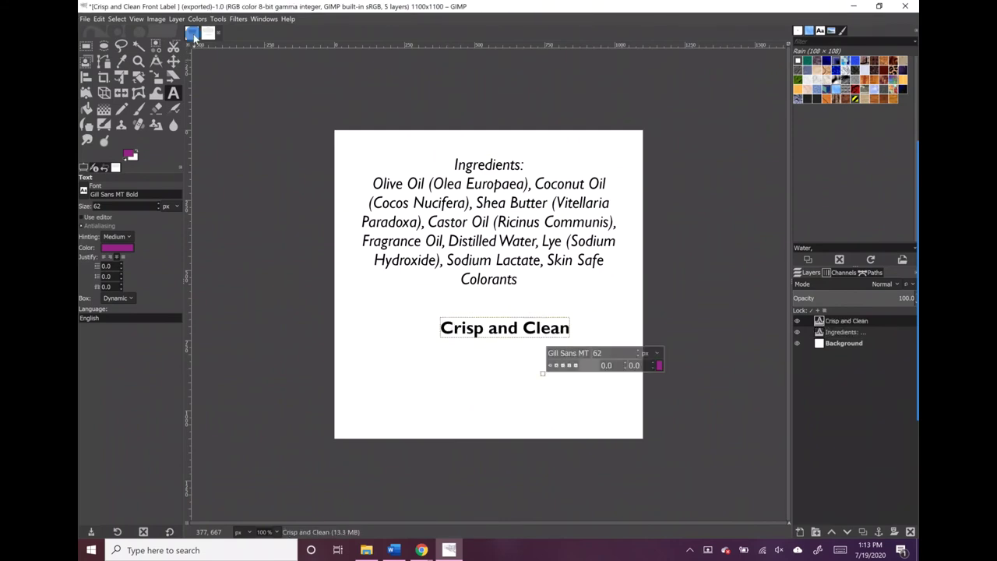
left_click_drag(445, 360, 533, 361)
key("ctrl+c")
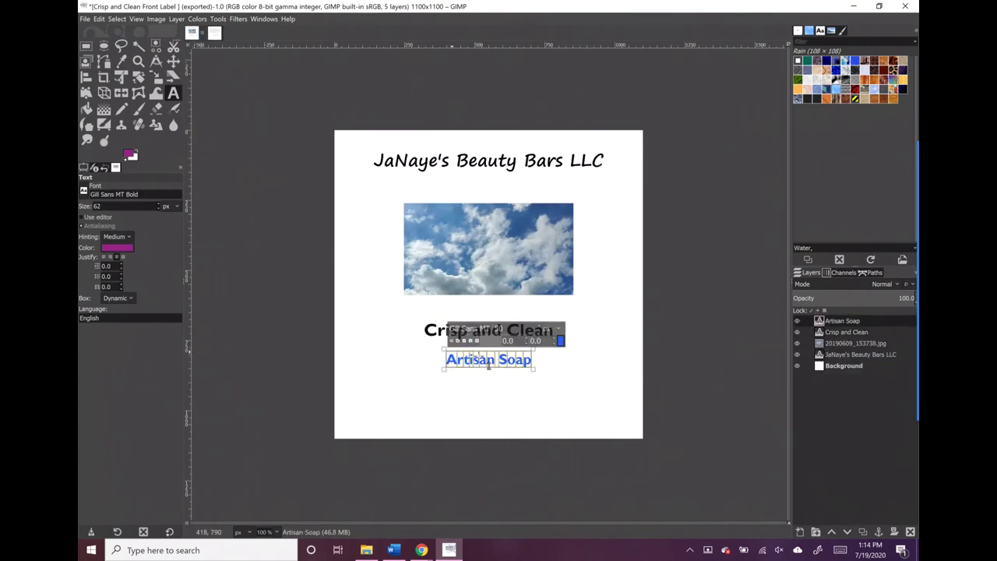
left_click(372, 365)
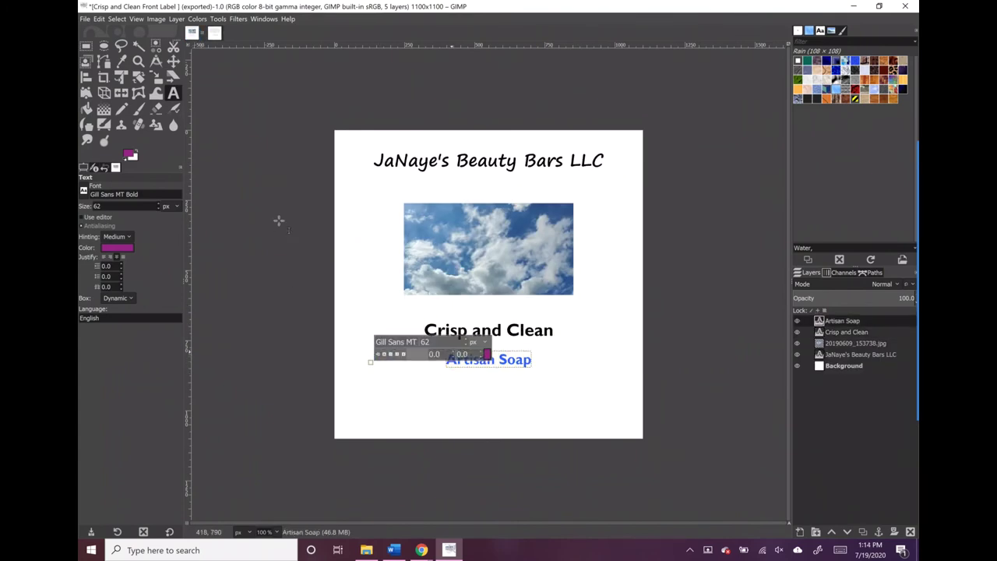
left_click(212, 34)
left_click(465, 363)
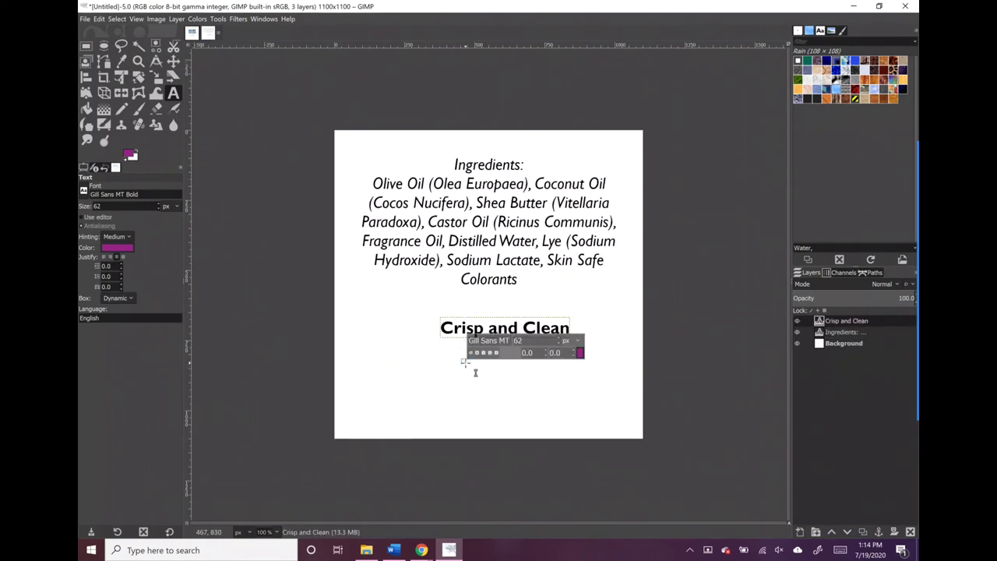
key("ctrl+v")
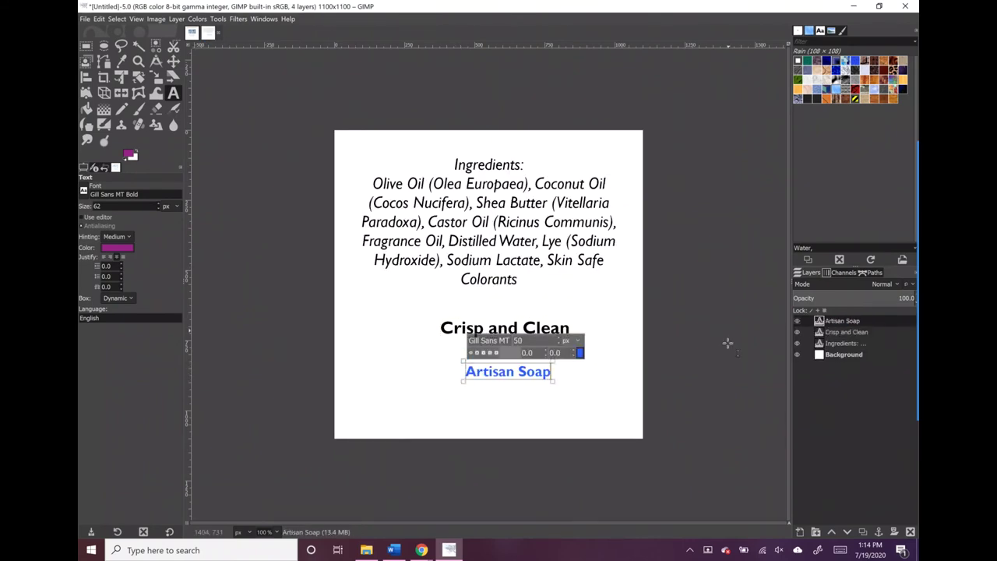
Step: Center the "Crisp and Clean" and "Artisan Soap" text layers horizontally relative to the image with the Align tool
left_click(156, 76)
left_click(87, 76)
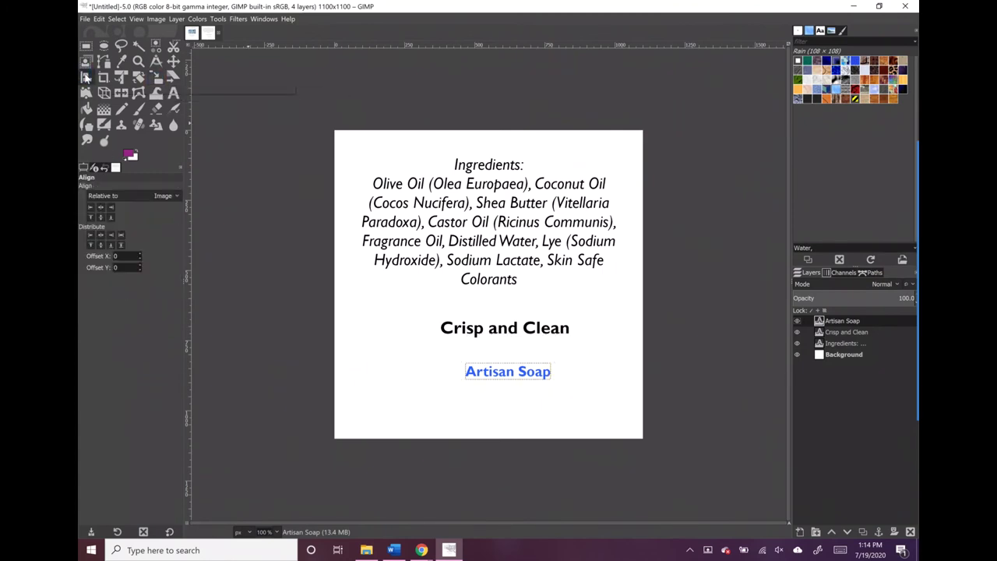
left_click(101, 207)
left_click(522, 379)
left_click(101, 208)
Step: Move "Crisp and Clean" up beneath the ingredients paragraph and "Artisan Soap" close below it, keeping "Crisp and Clean" horizontally centered on the image
left_click(156, 76)
left_click(494, 351)
left_click_drag(488, 372, 486, 307)
left_click(843, 331)
left_click(489, 327)
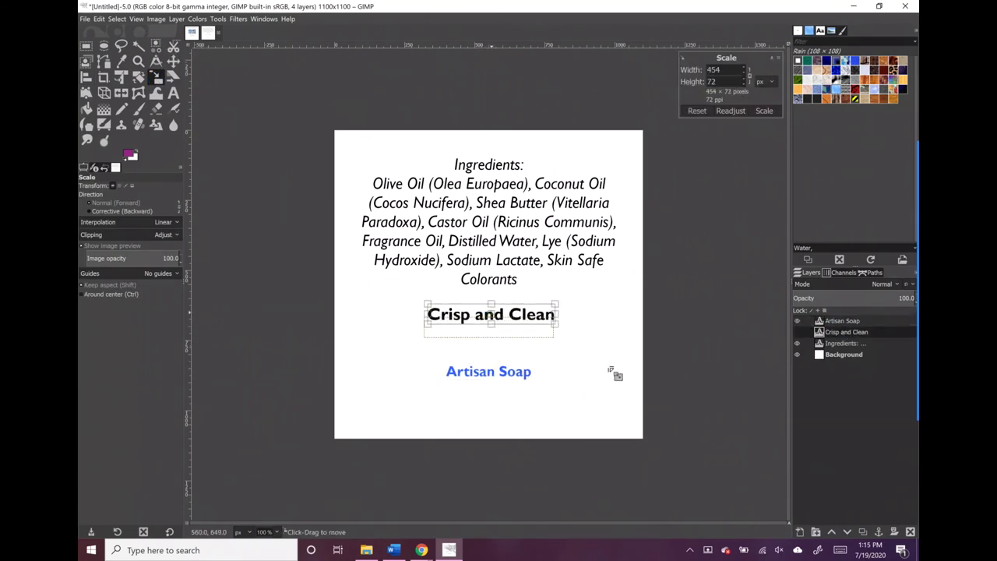
left_click(828, 319)
left_click_drag(483, 366, 482, 337)
key("Return")
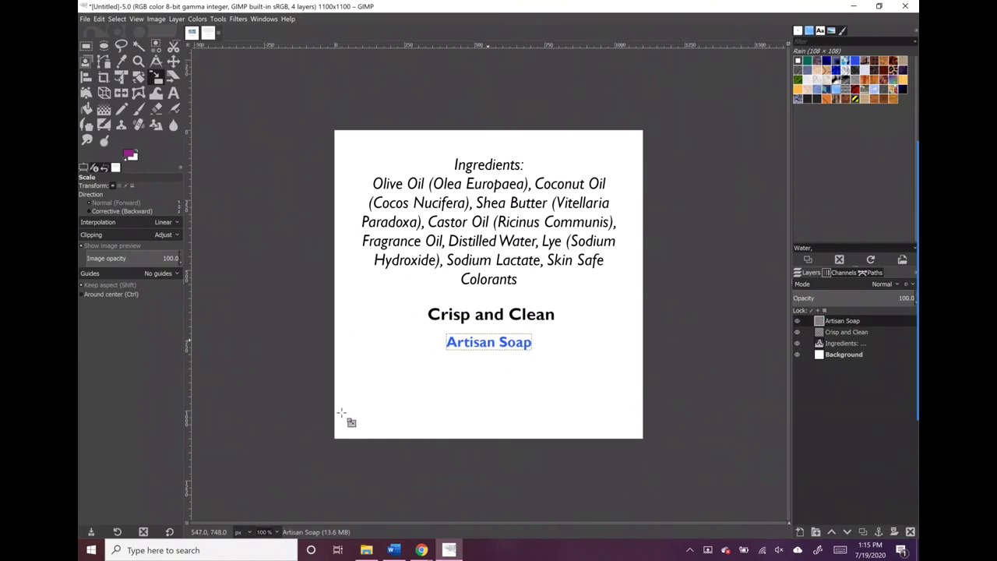
left_click(88, 77)
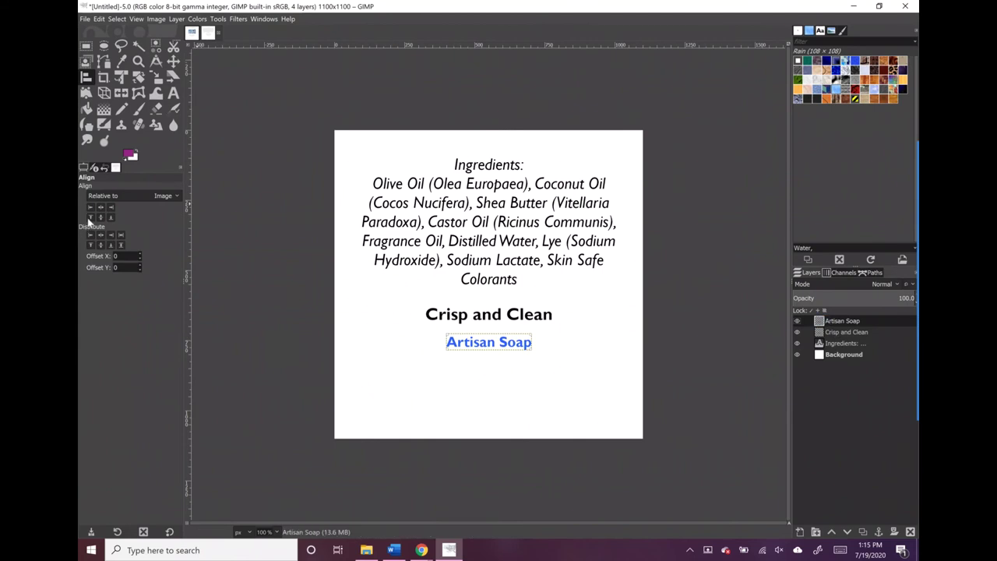
Step: Add a text layer below "Artisan Soap" reading "Facebook & Instagram: JaNaye's Beauty Bars LLC" in a box wide enough for two lines
left_click(173, 93)
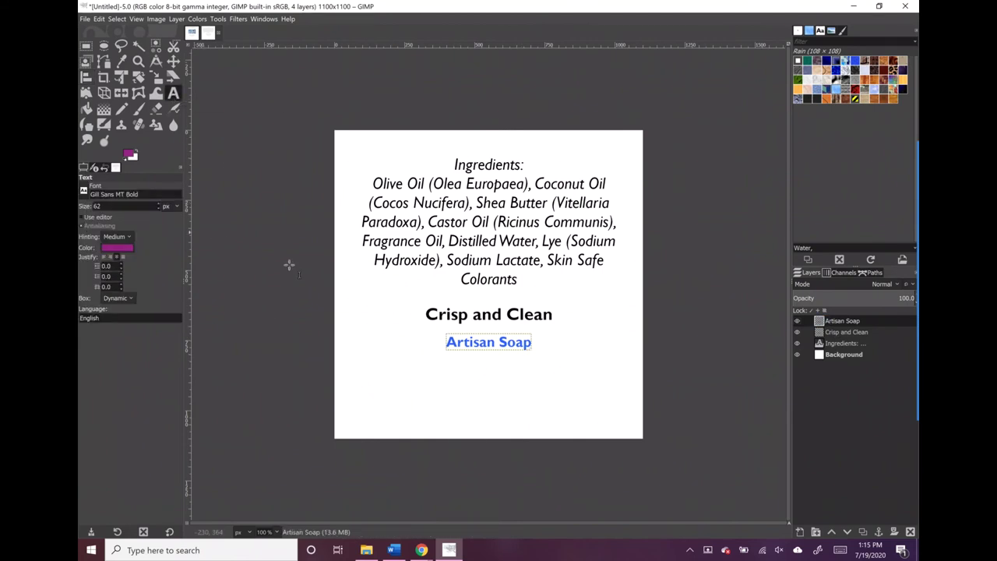
left_click(364, 371)
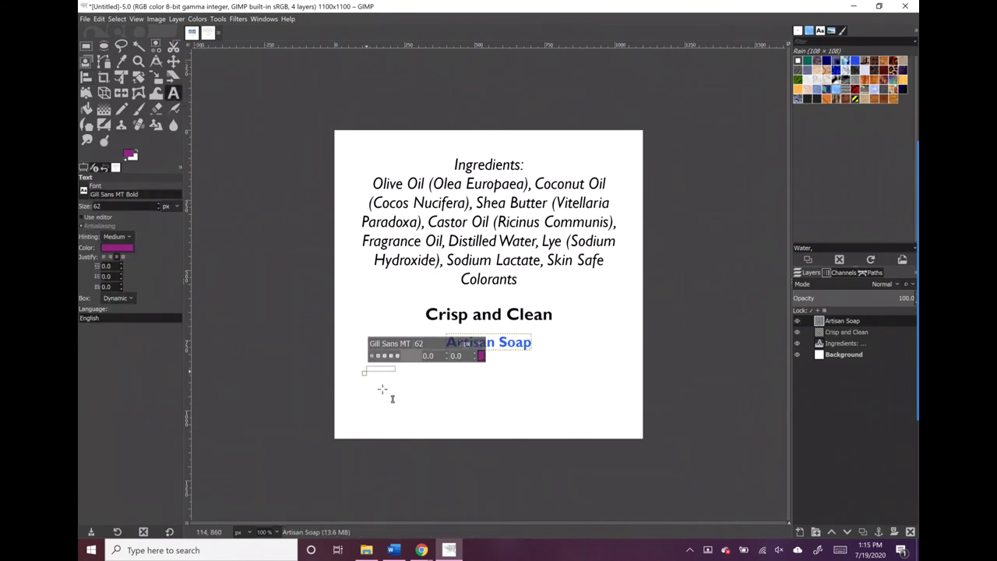
type("Fa")
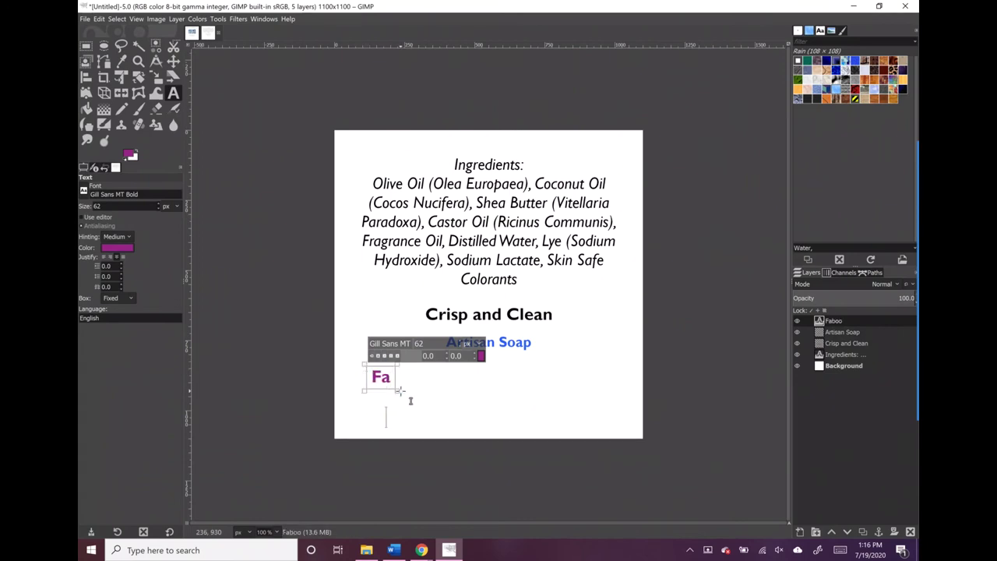
left_click_drag(404, 398, 605, 413)
type("cebook & Instagram: JaN")
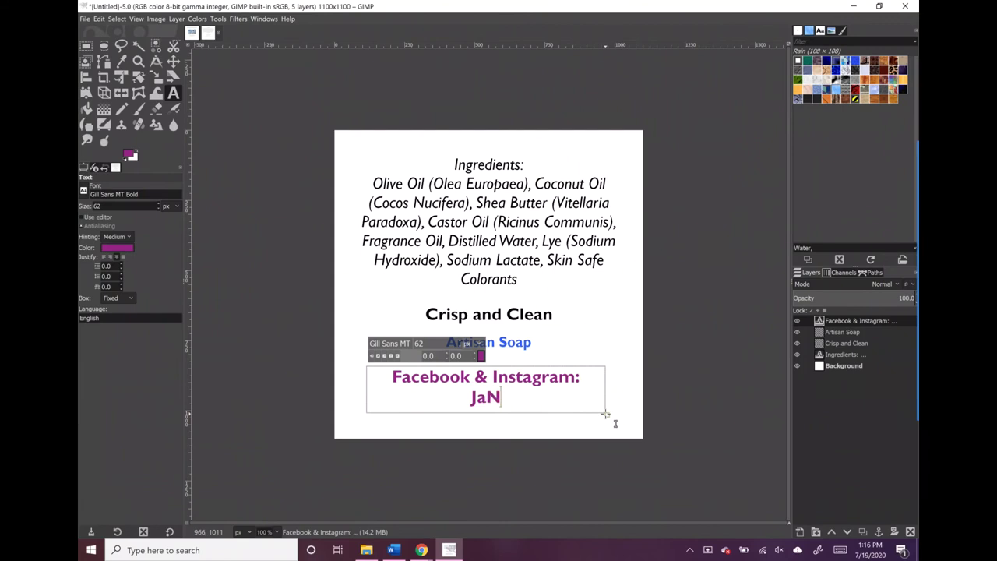
type("aye's Beauty Bars LLC.")
key("BackSpace")
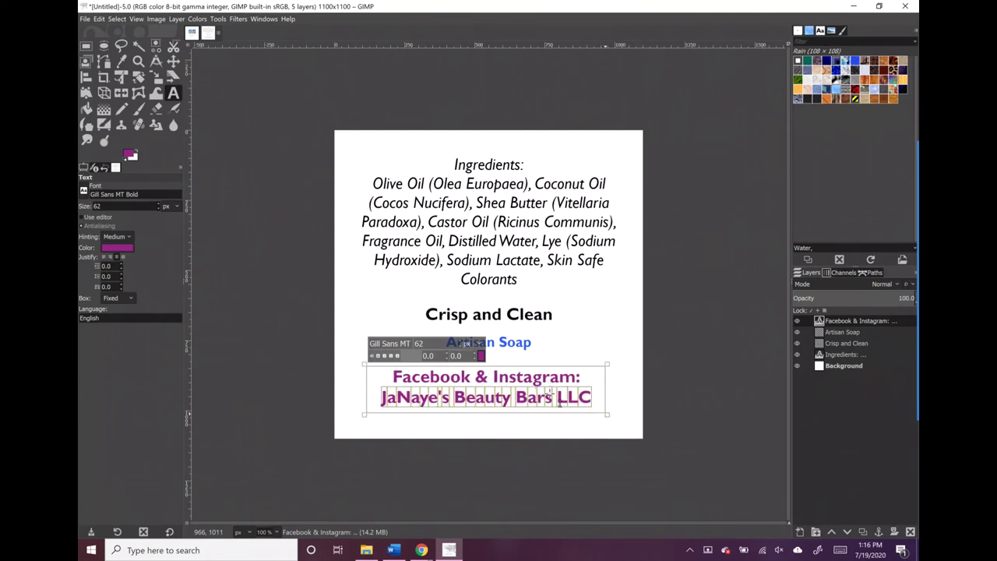
Step: Format the whole Facebook & Instagram text as black, regular Gill Sans MT at size 45
left_click_drag(585, 395, 489, 363)
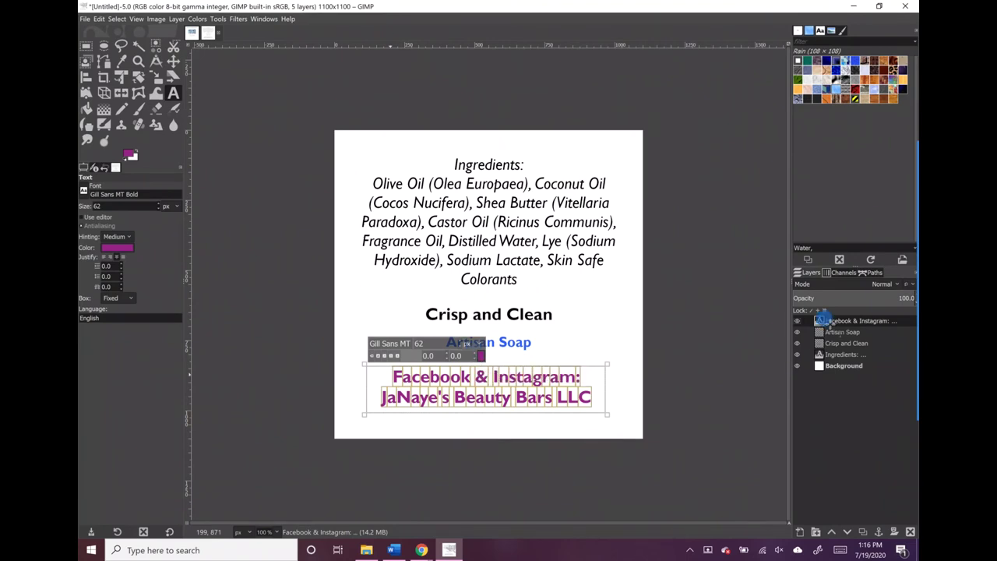
left_click(480, 357)
left_click(515, 429)
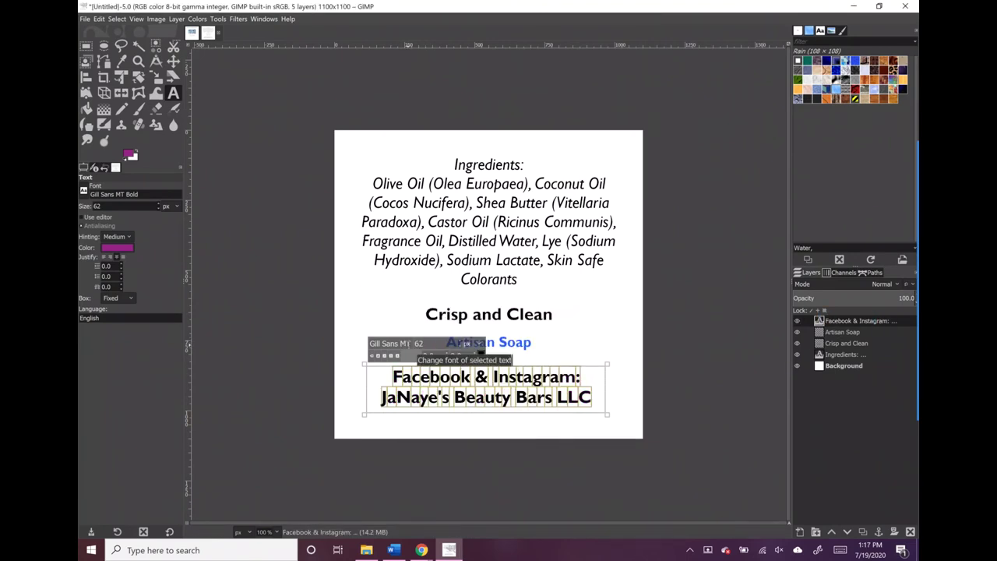
left_click(397, 344)
left_click(406, 356)
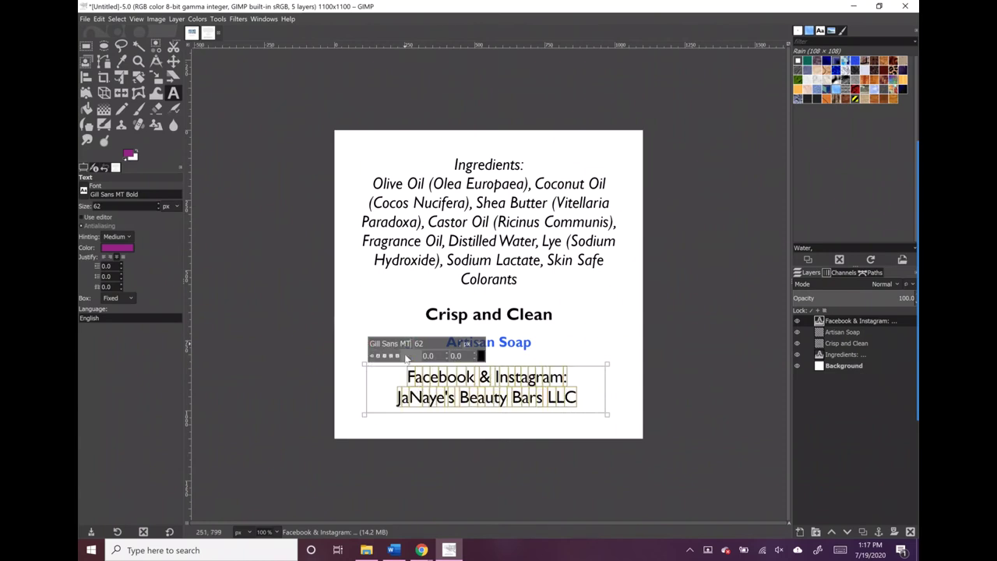
type("45")
key("Return")
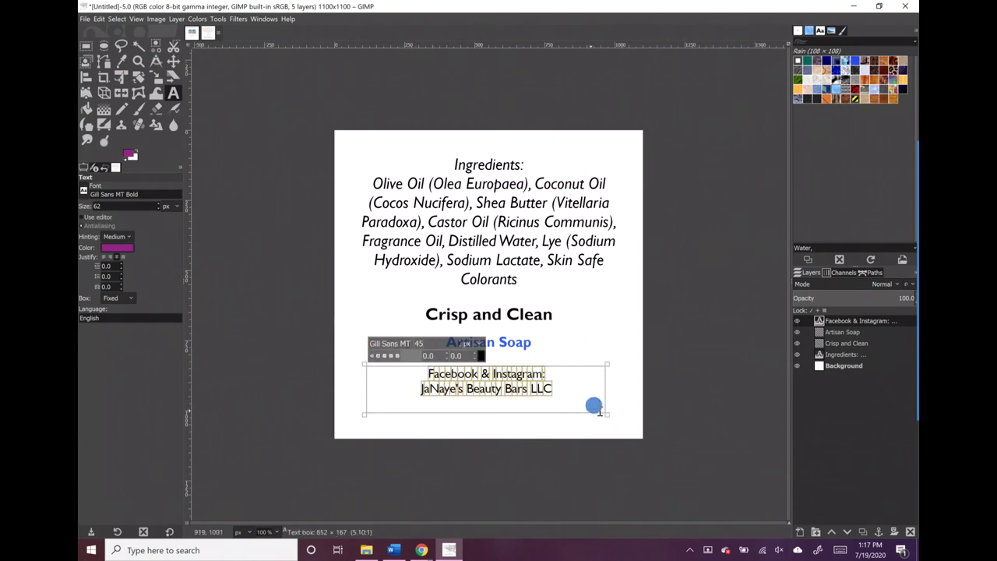
Step: Shrink the Facebook & Instagram text box to fit its two lines and move it to the label's left edge below "Artisan Soap"
left_click_drag(604, 415, 528, 413)
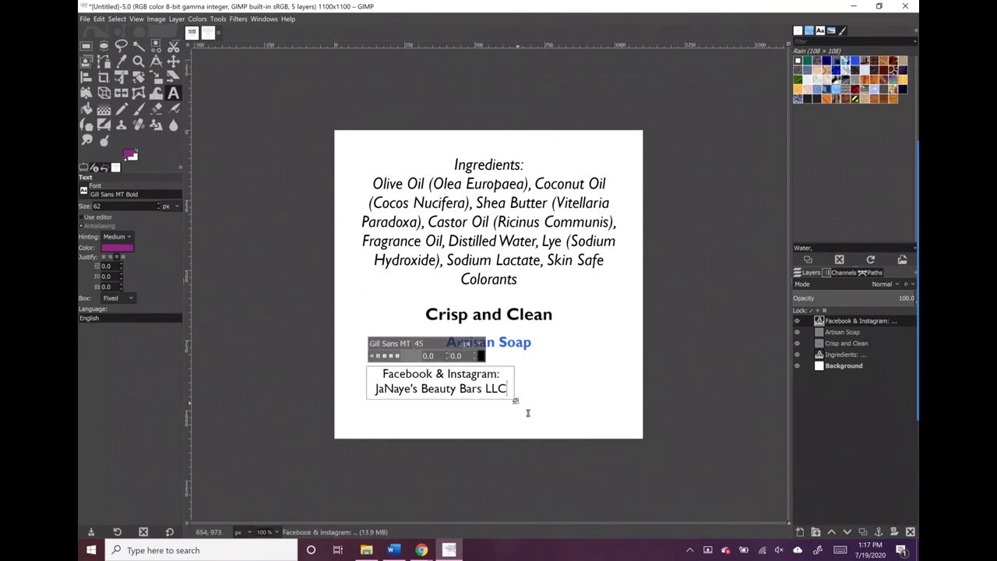
left_click(640, 401)
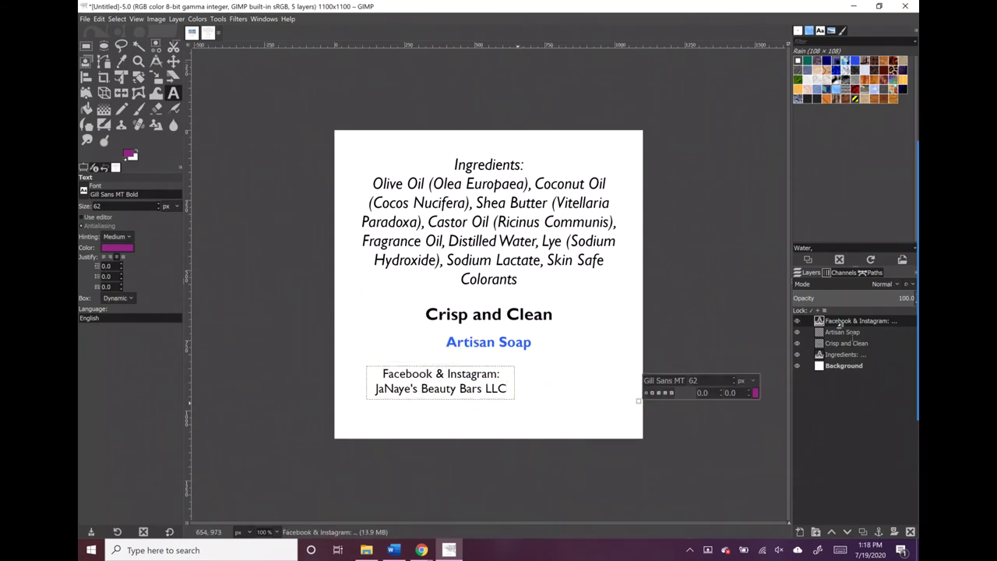
left_click(156, 77)
left_click_drag(441, 382, 410, 378)
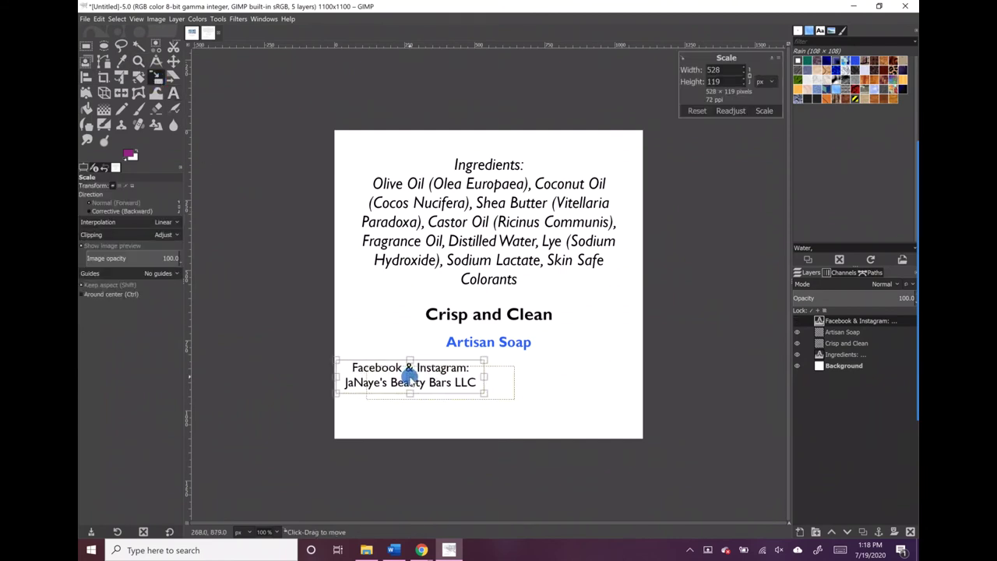
key("Return")
Step: Add the text "Net wt. approx. 5-6 oz" to the right of the Facebook & Instagram text and line it up with that text's first line
key("t")
left_click(526, 373)
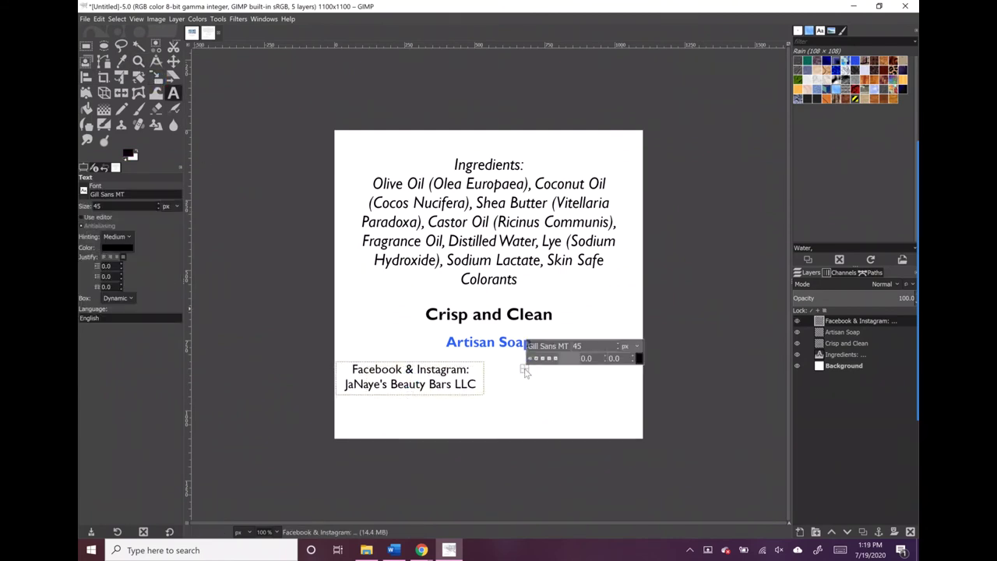
type("Net wt")
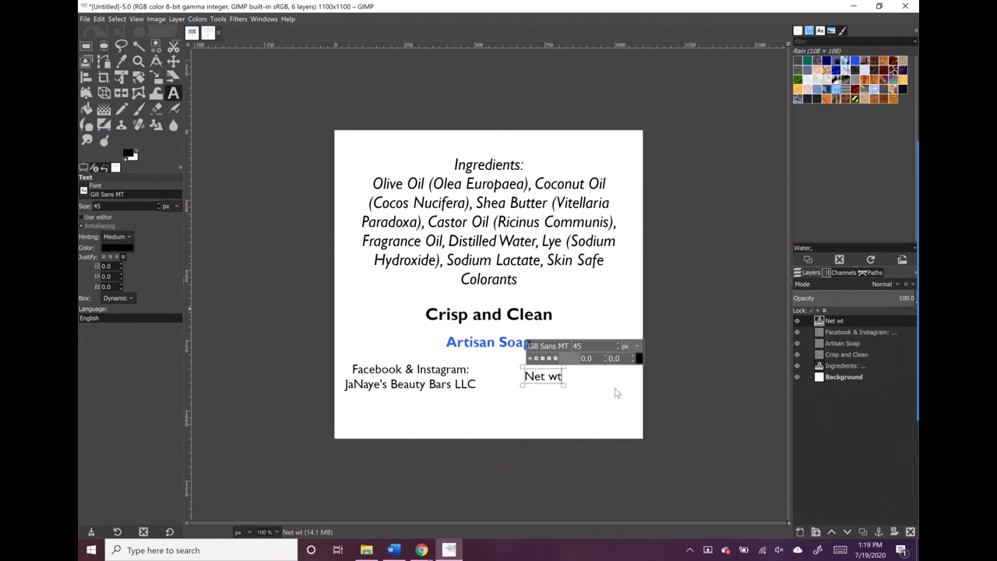
type(". approx. 5-6 oz")
key("shift+s")
left_click_drag(574, 374, 574, 371)
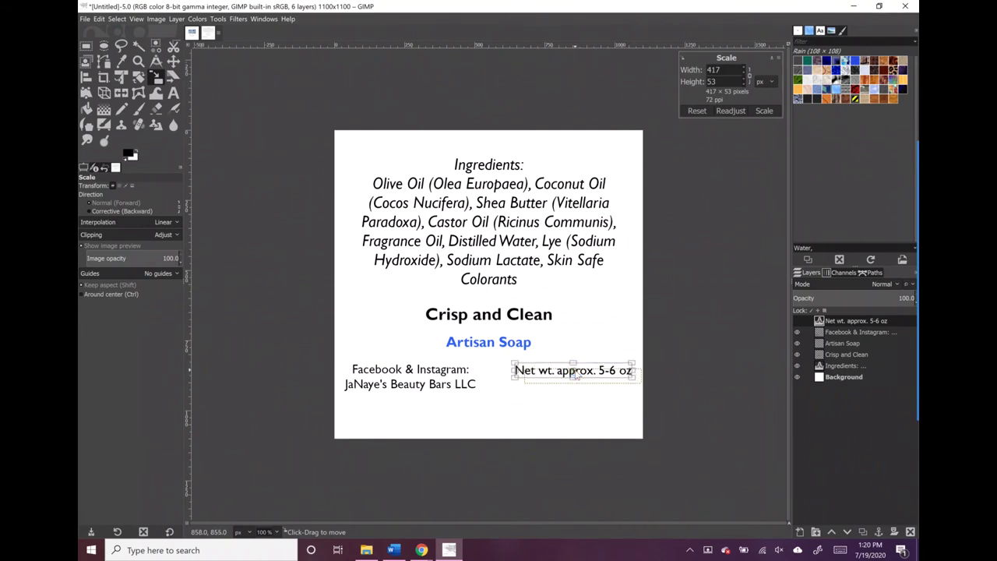
key("Return")
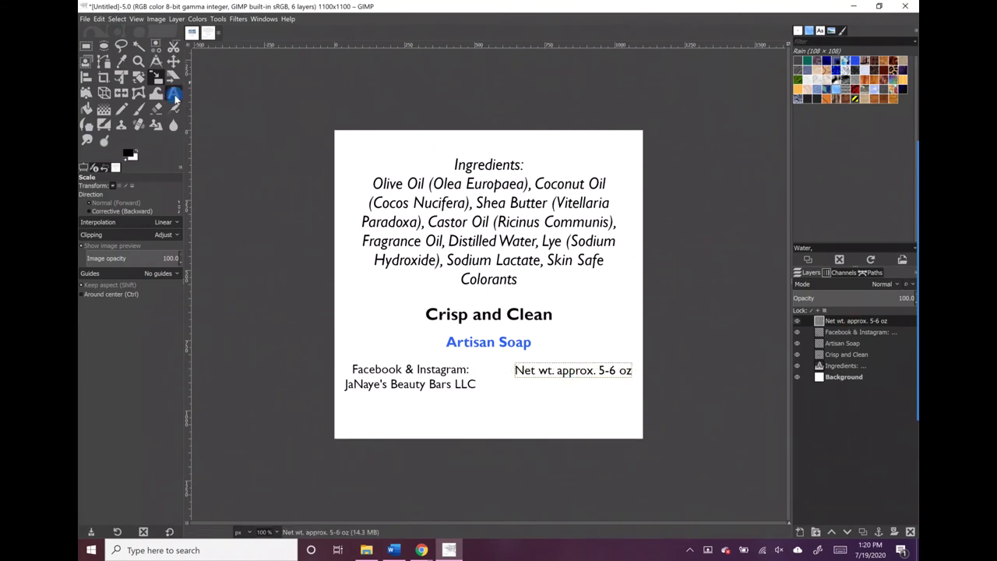